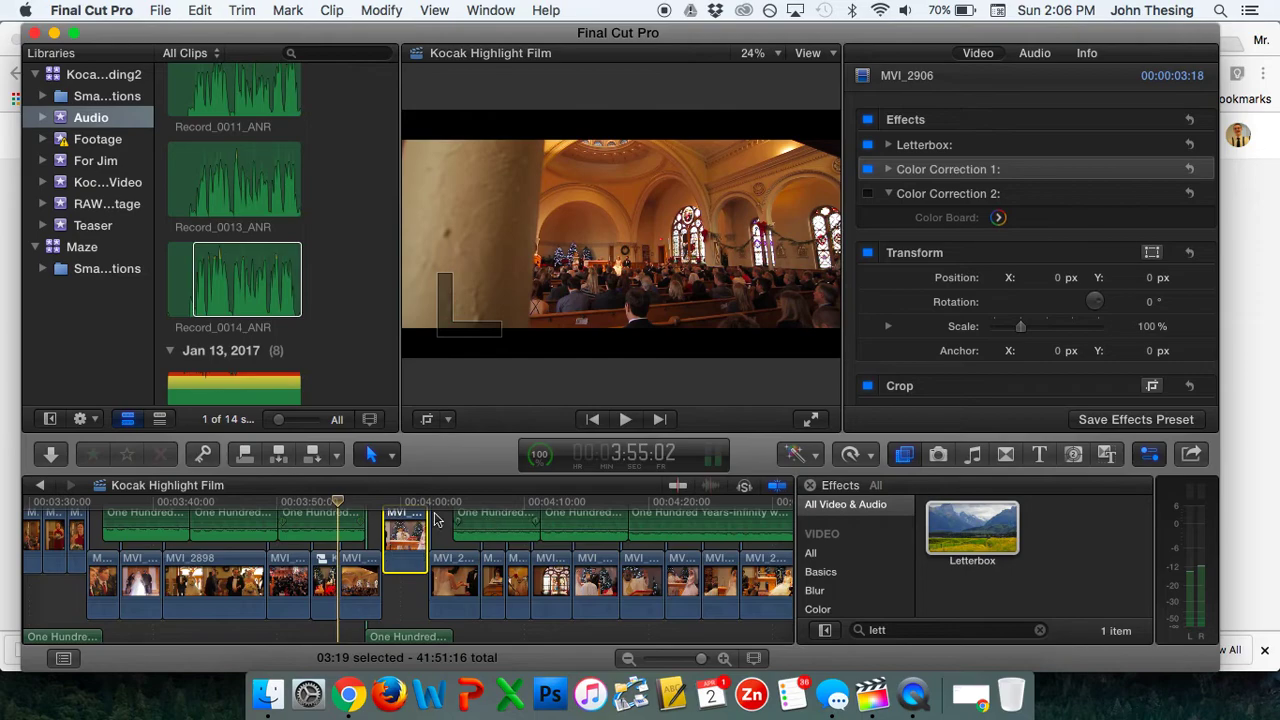
- Play the beginning of the MVI_2906 clip from 3:58:13 and mute the computer's sound
{"action": "left_click", "coordinate": [381, 503]}
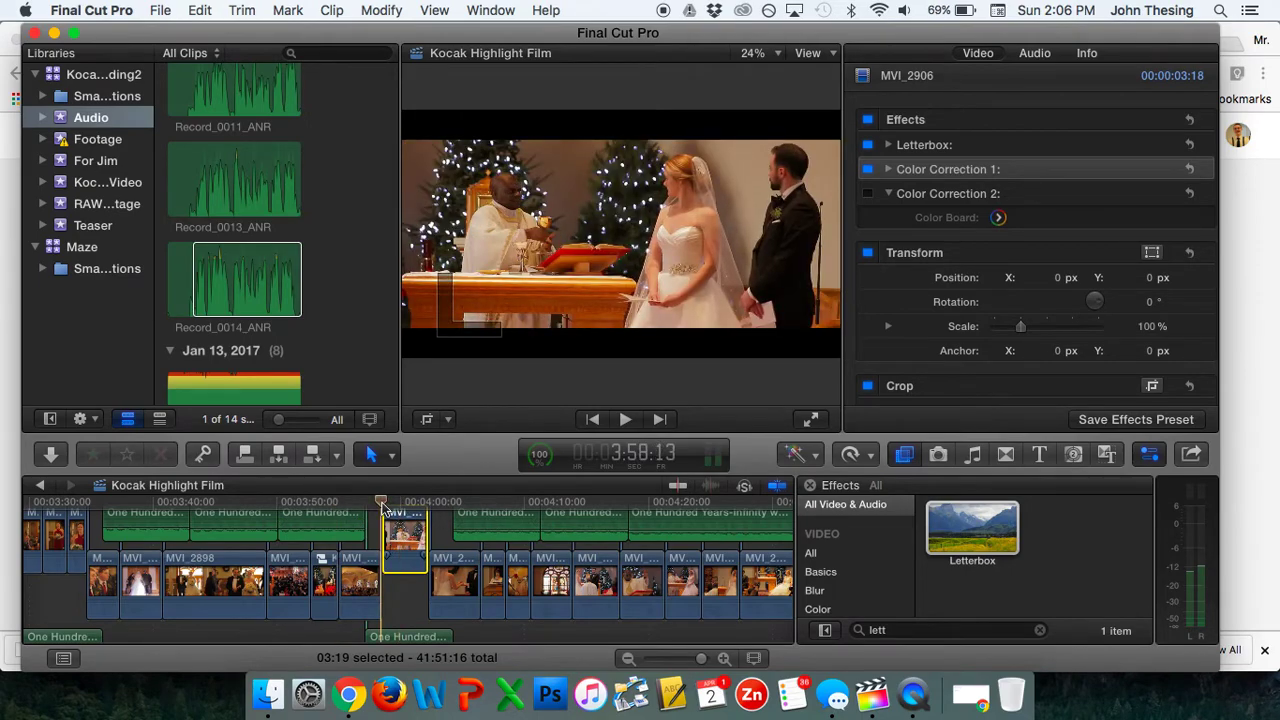
{"action": "key", "text": "space"}
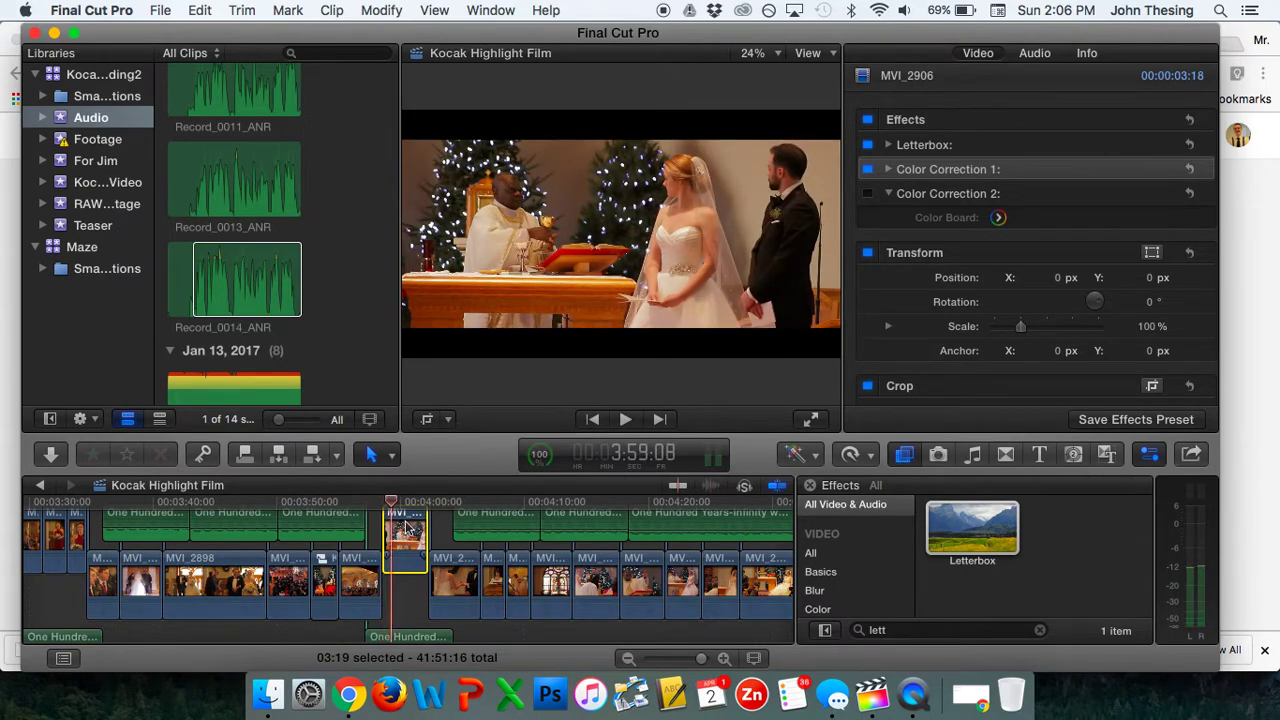
{"action": "key", "text": "XF86AudioLowerVolume"}
{"action": "key", "text": "XF86AudioLowerVolume"}
{"action": "key", "text": "XF86AudioLowerVolume"}
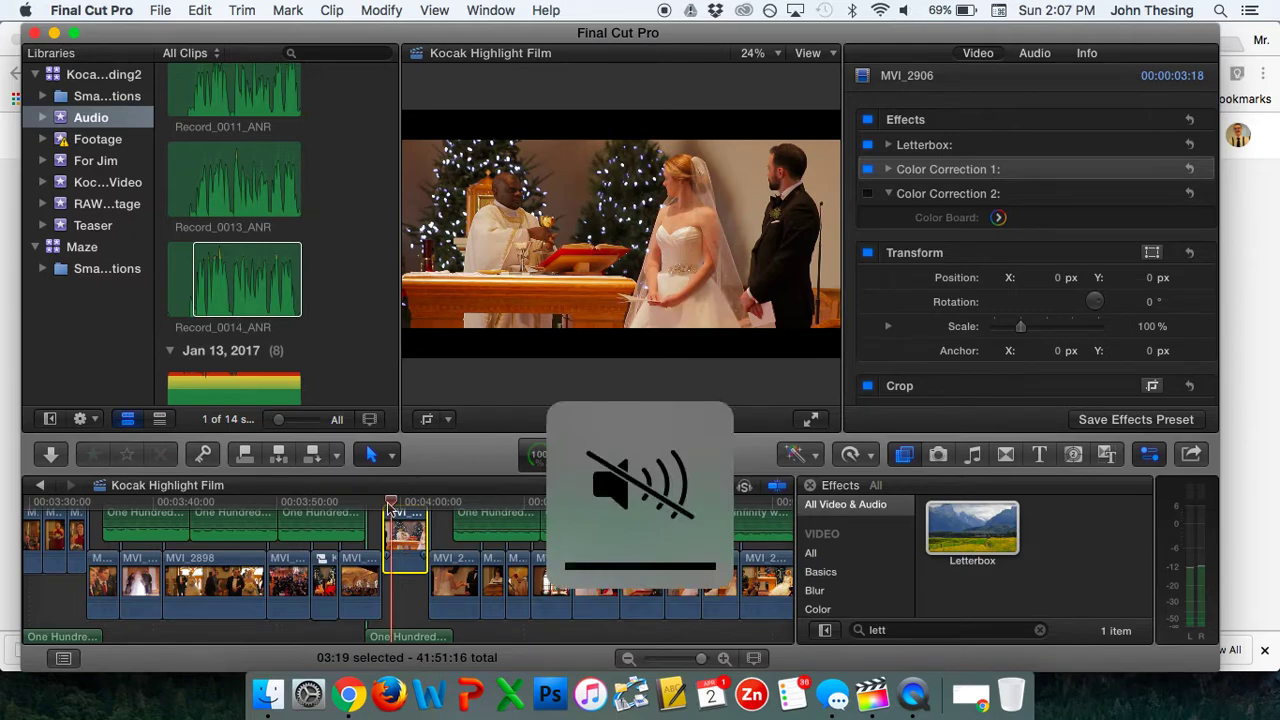
- Watch the MVI_2906 clip full screen from its start and return the playhead to 3:58:13
{"action": "left_click", "coordinate": [382, 504]}
{"action": "left_click", "coordinate": [387, 507]}
{"action": "left_click", "coordinate": [810, 421]}
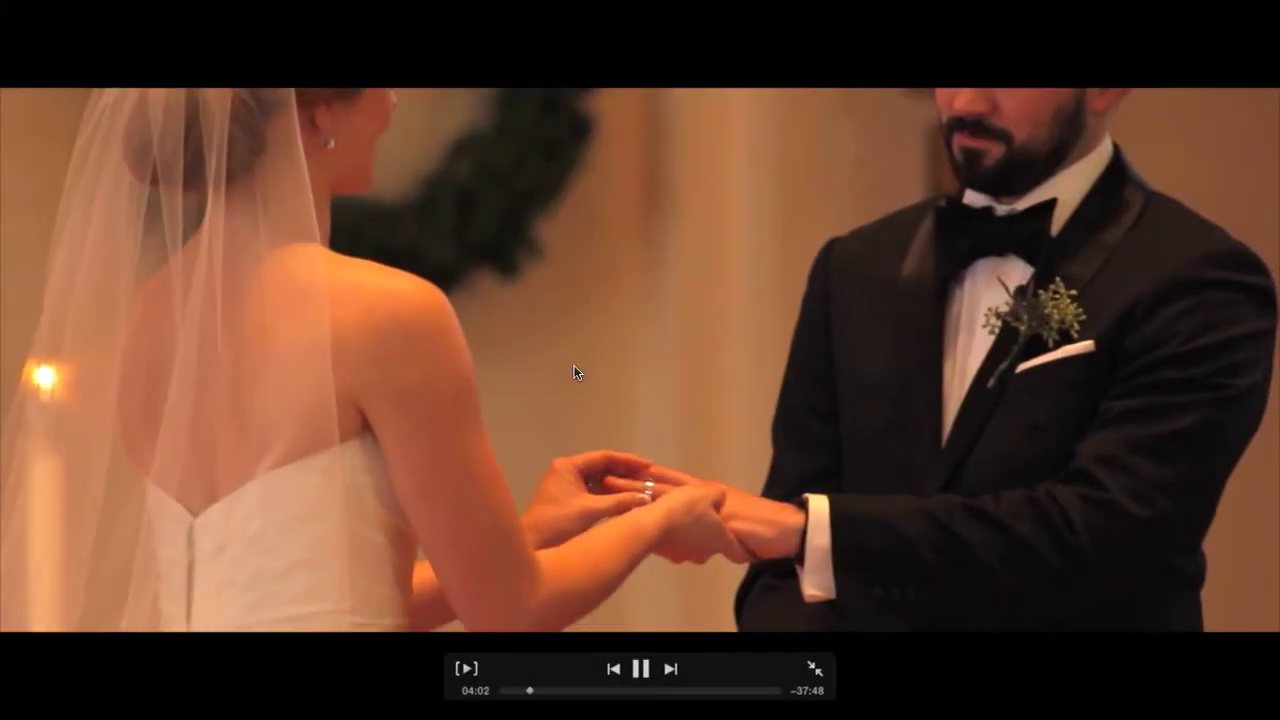
{"action": "key", "text": "Escape"}
{"action": "left_click", "coordinate": [396, 510]}
{"action": "left_click", "coordinate": [383, 502]}
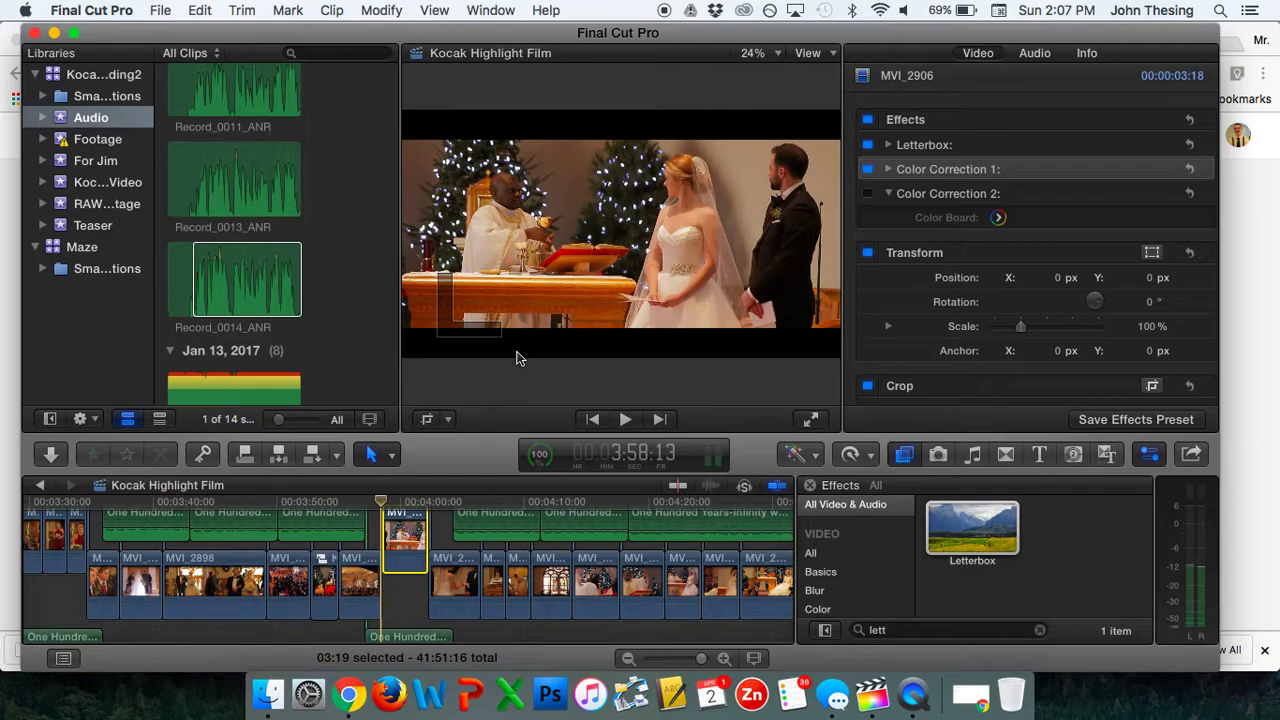
- Step frame by frame through the MVI_2906 clip from 3:59:08 to examine brightness changes between frames
{"action": "left_click", "coordinate": [390, 497]}
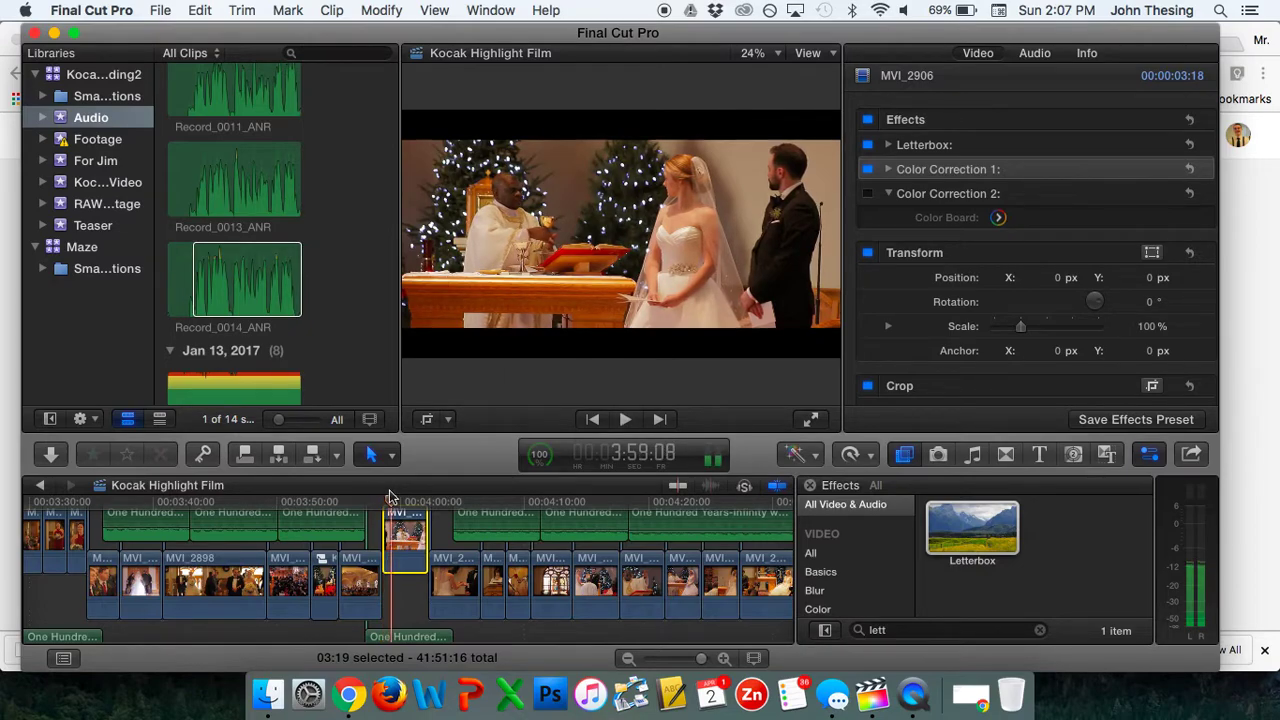
{"action": "key", "text": "Right"}
{"action": "key", "text": "Right"}
{"action": "key", "text": "Right"}
{"action": "key", "text": "Right"}
{"action": "key", "text": "Right"}
{"action": "key", "text": "Right"}
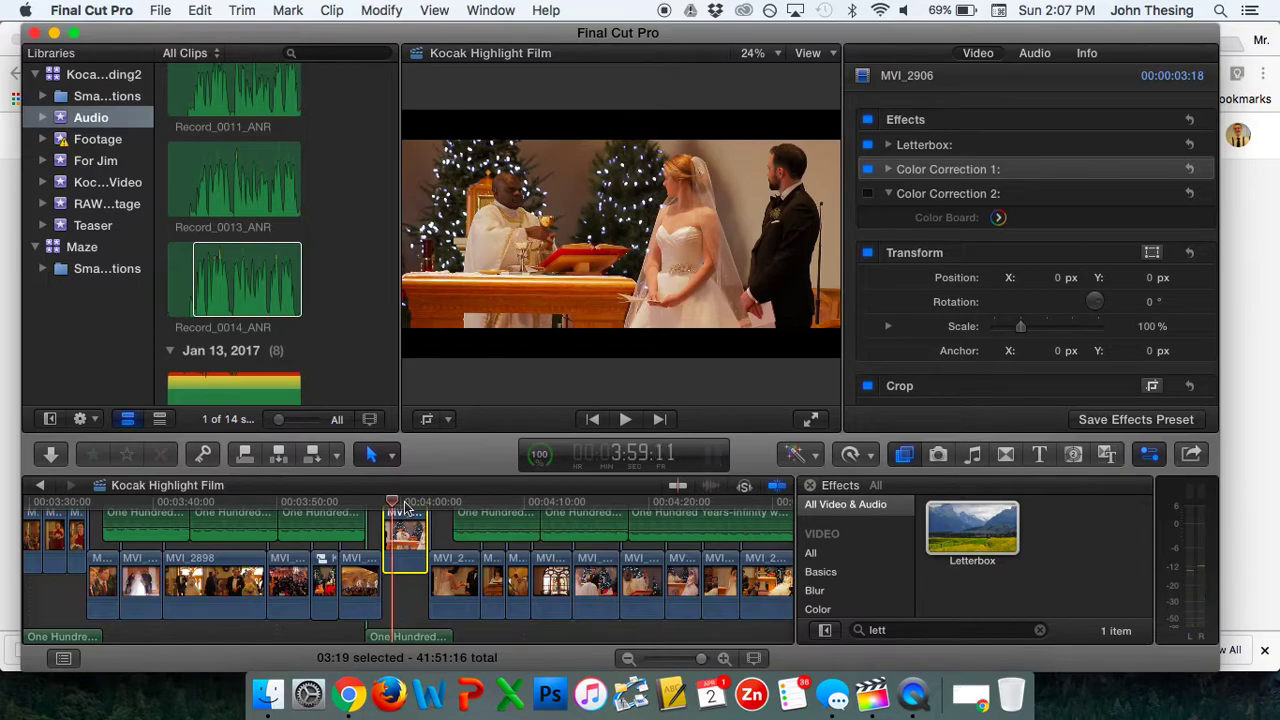
{"action": "key", "text": "Right"}
{"action": "key", "text": "Right"}
{"action": "key", "text": "Right"}
{"action": "key", "text": "Right"}
{"action": "key", "text": "Right"}
{"action": "key", "text": "Right"}
{"action": "key", "text": "Right"}
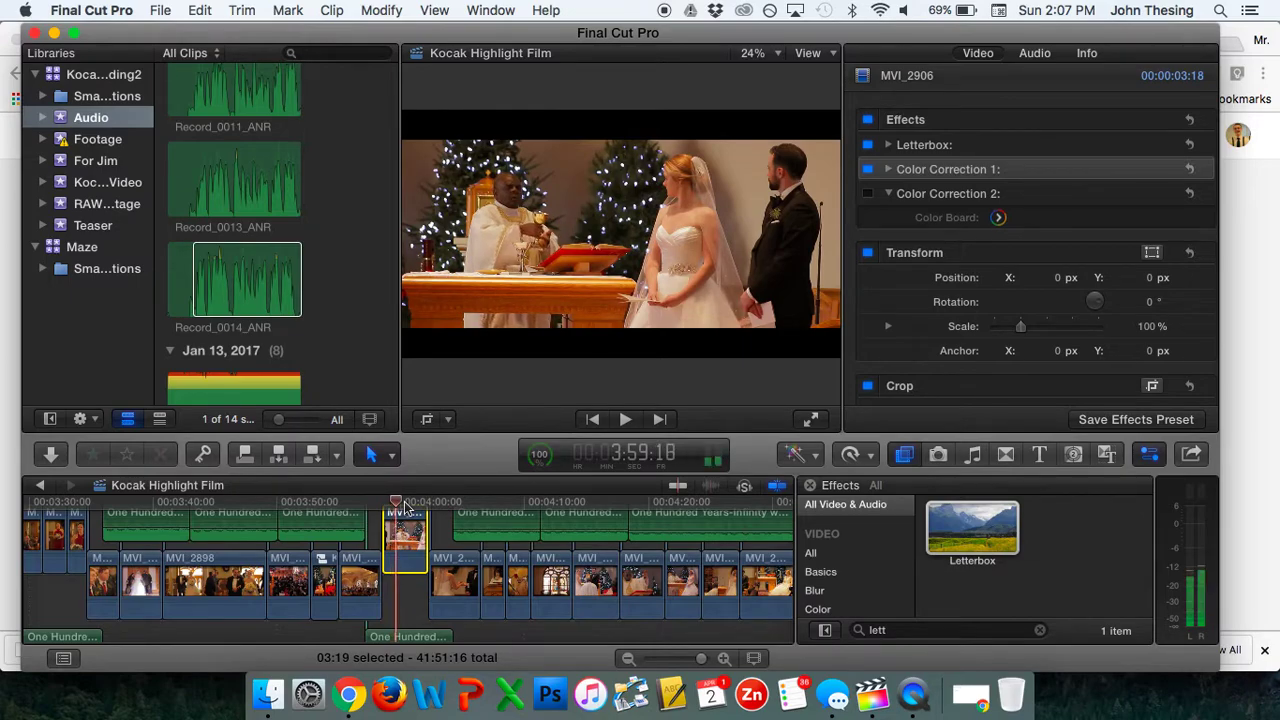
- Play the MVI_2906 clip again from its first frame at normal size
{"action": "left_click", "coordinate": [382, 501]}
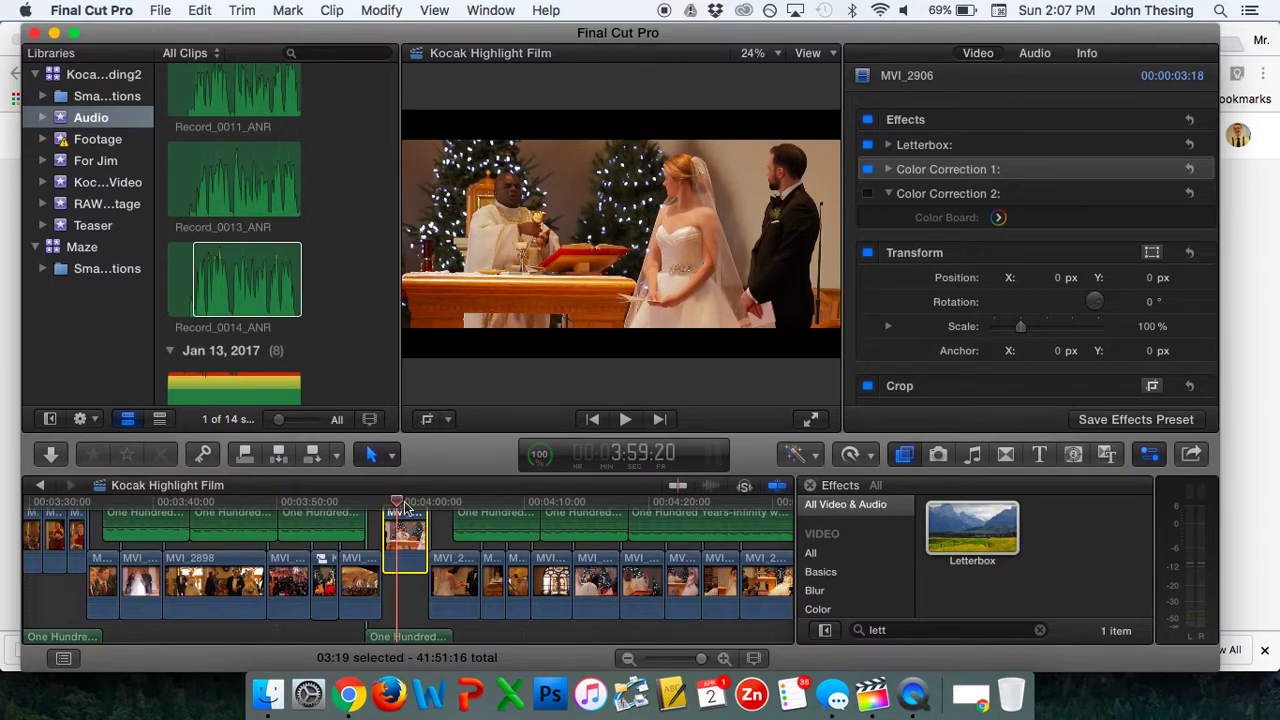
{"action": "key", "text": "space"}
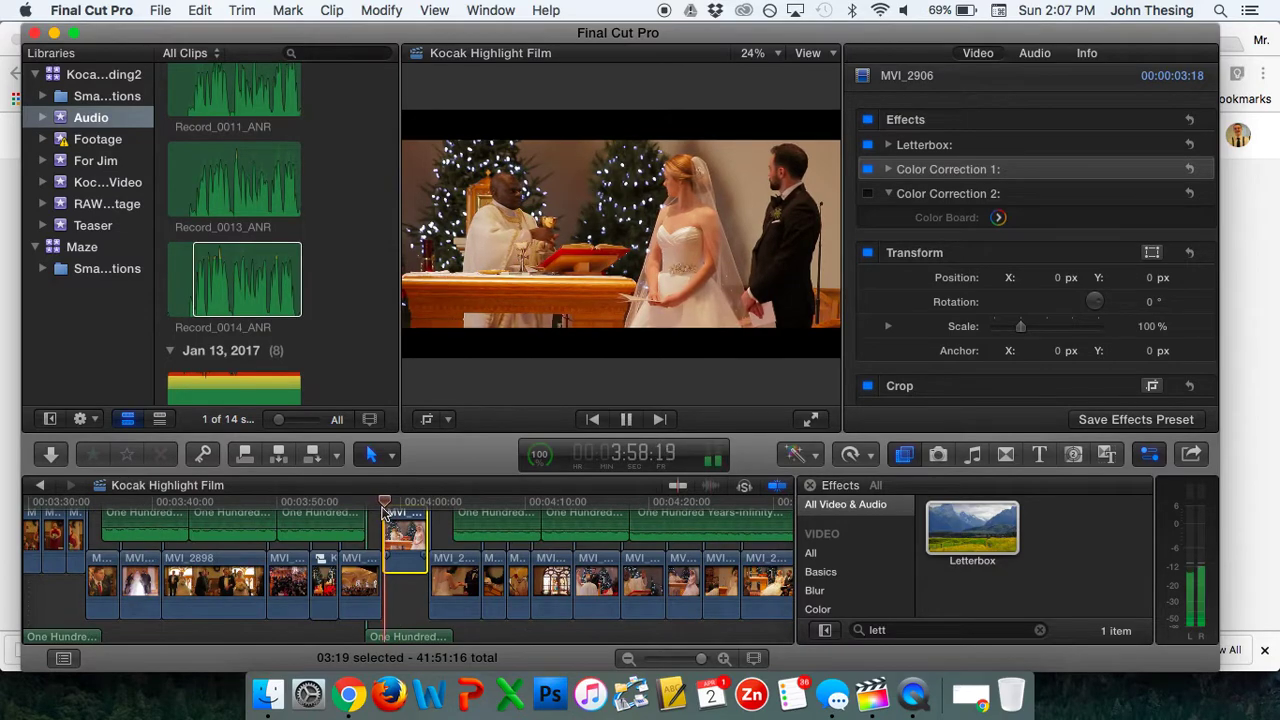
{"action": "key", "text": "space"}
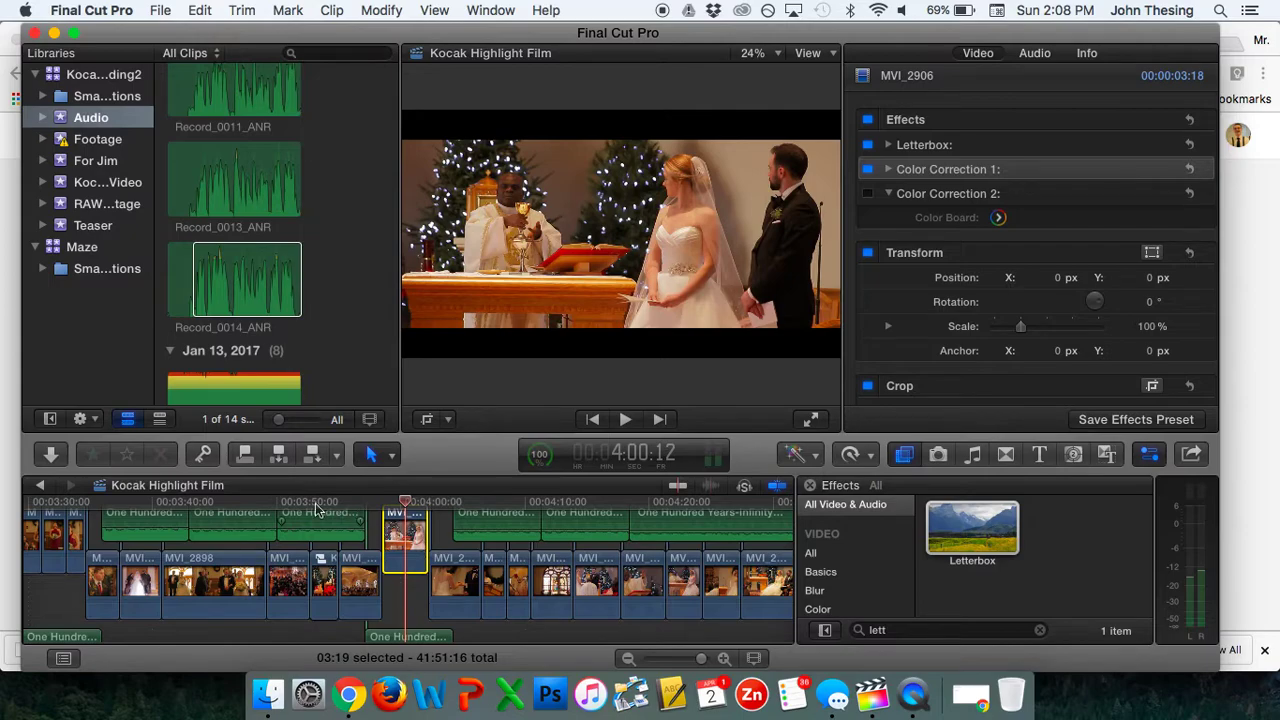
- Play the sequence from about 3:52:18 through the compound clip, viewing it full screen, and stop playback within MVI_2906
{"action": "left_click", "coordinate": [311, 503]}
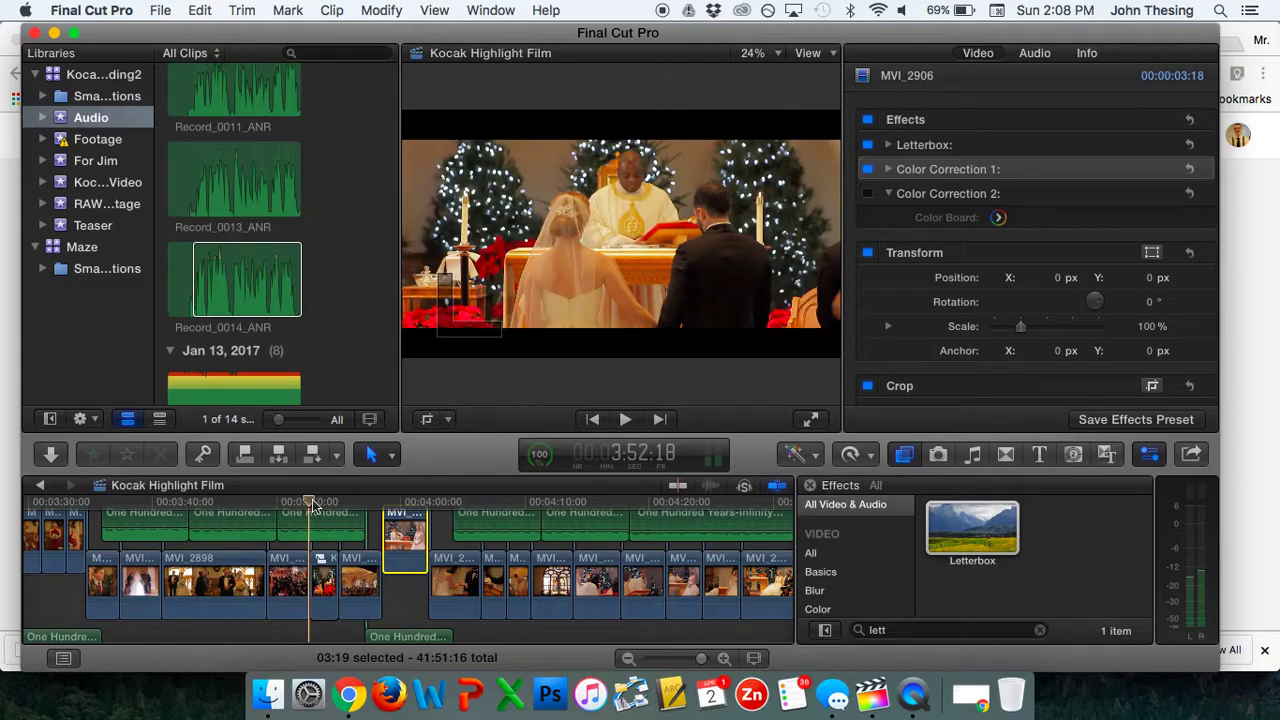
{"action": "key", "text": "space"}
{"action": "key", "text": "space"}
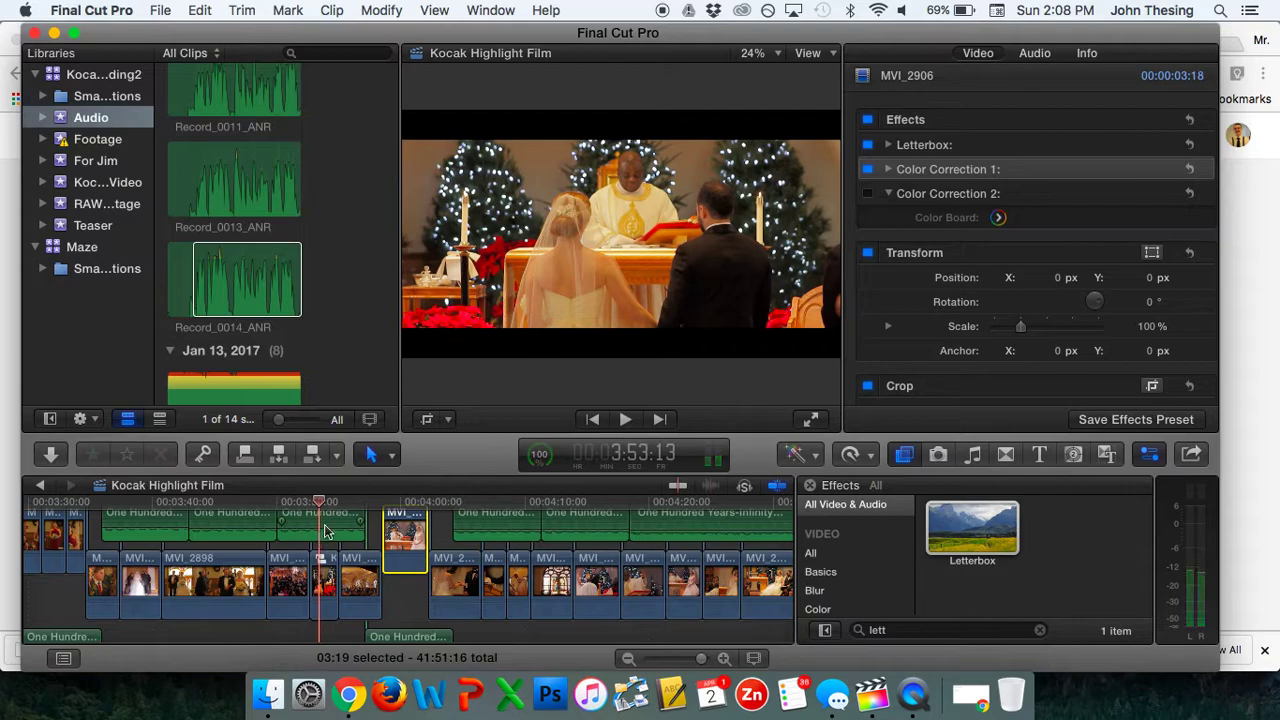
{"action": "left_click", "coordinate": [323, 550]}
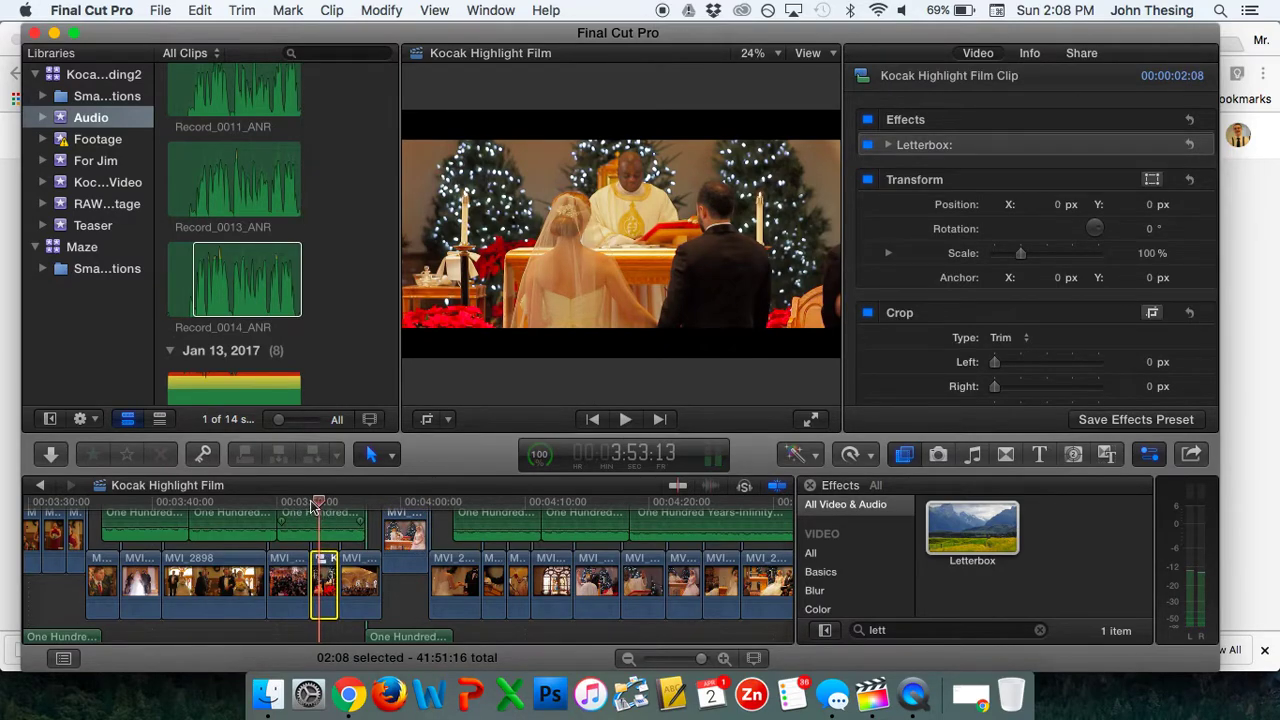
{"action": "left_click", "coordinate": [810, 419]}
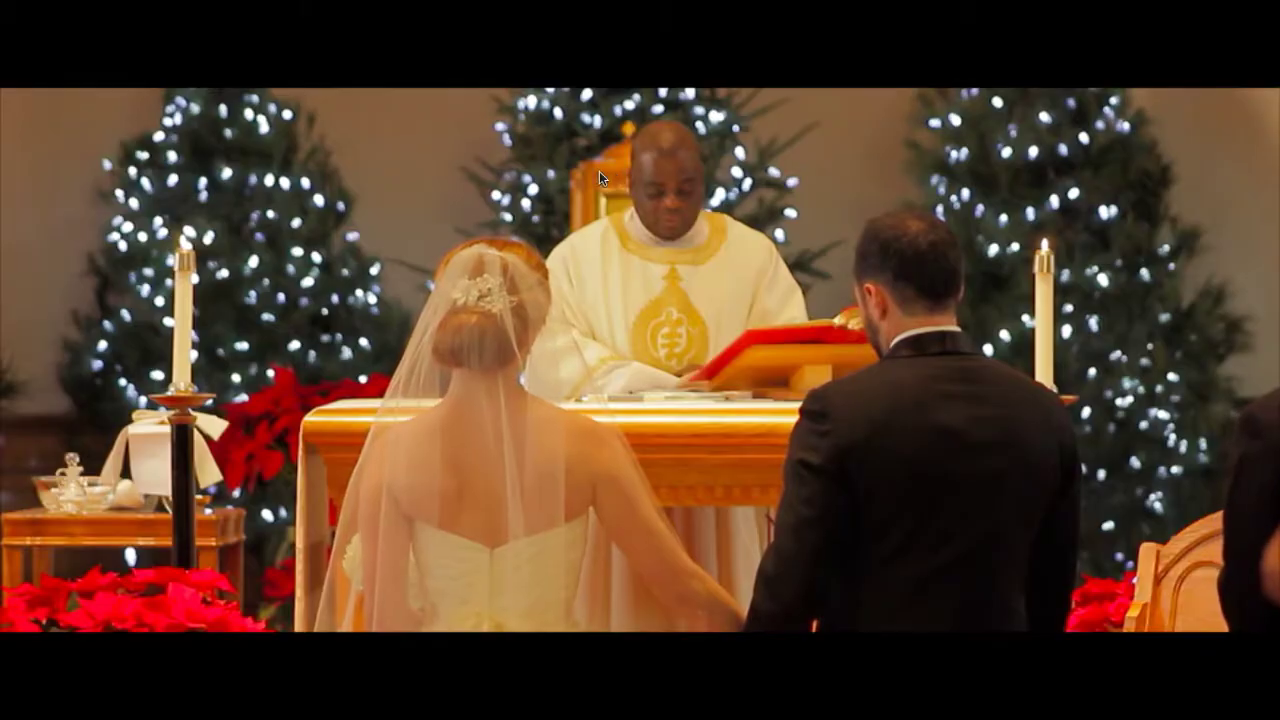
{"action": "mouse_move", "coordinate": [392, 204]}
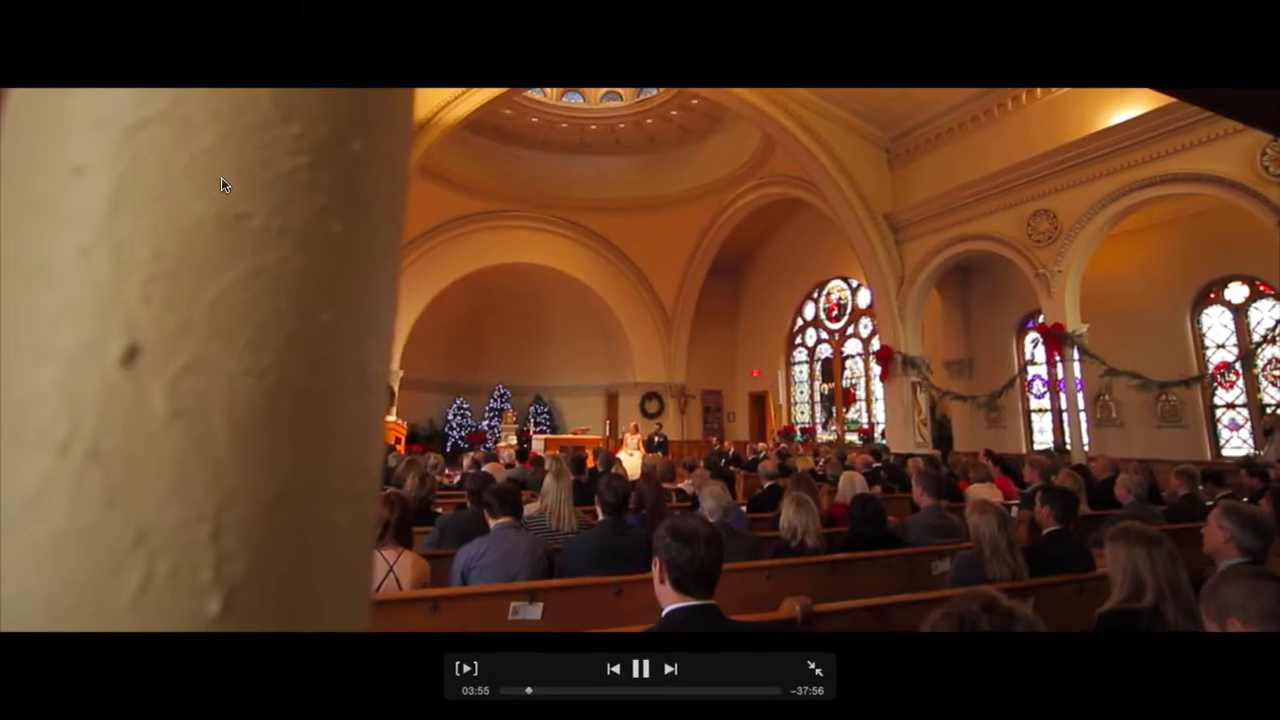
{"action": "key", "text": "Escape"}
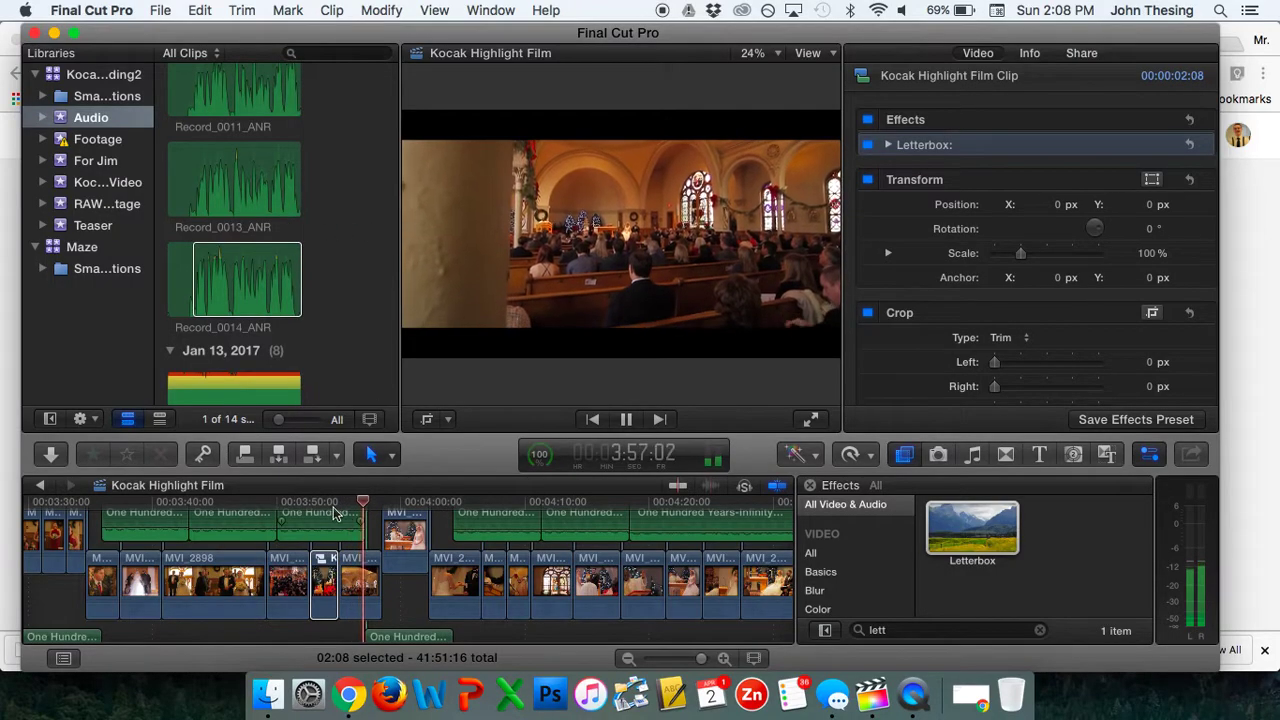
{"action": "left_click", "coordinate": [390, 505]}
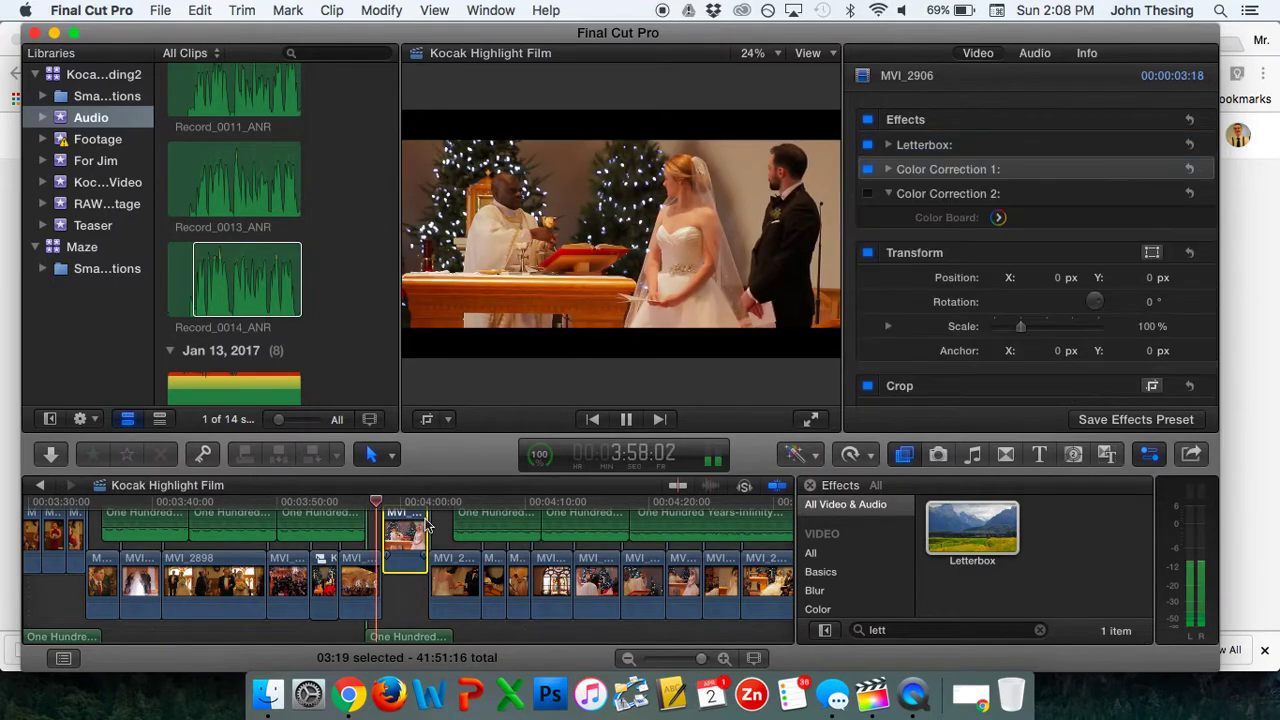
{"action": "key", "text": "space"}
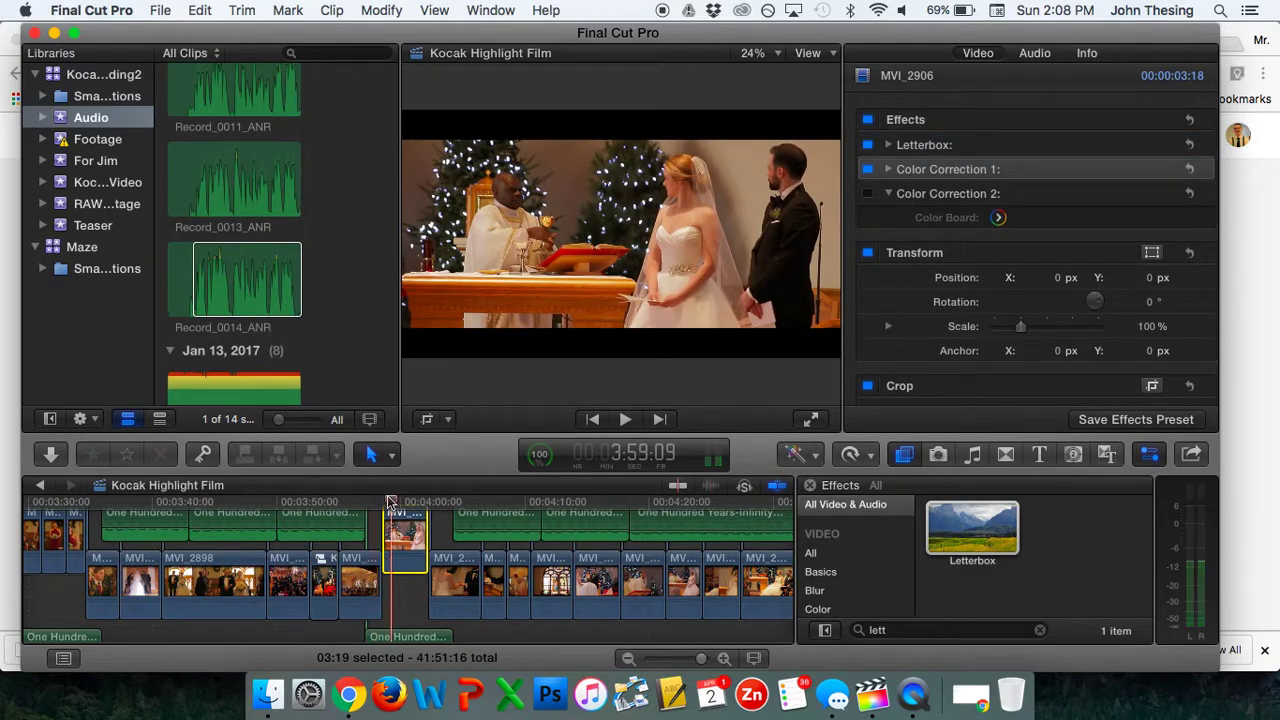
{"action": "left_click", "coordinate": [724, 658]}
{"action": "scroll", "coordinate": [527, 560], "scroll_direction": "up", "scroll_amount": 2}
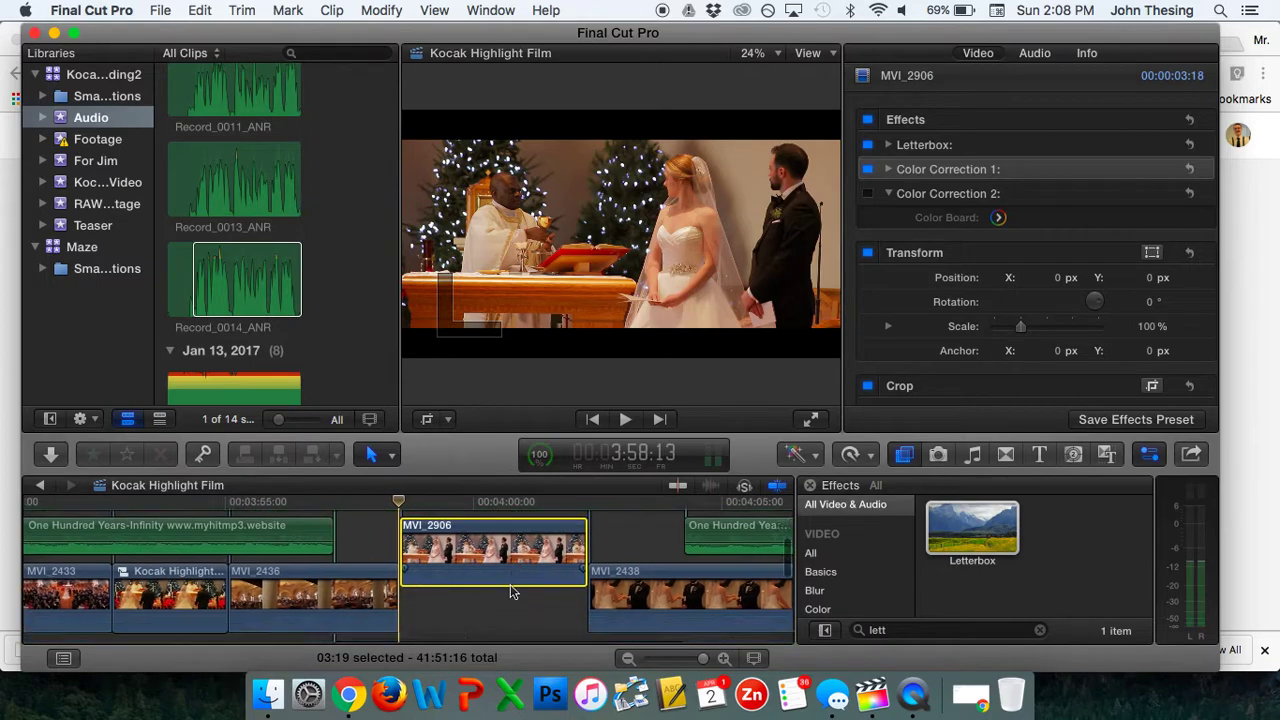
{"action": "scroll", "coordinate": [500, 588], "scroll_direction": "down", "scroll_amount": 3}
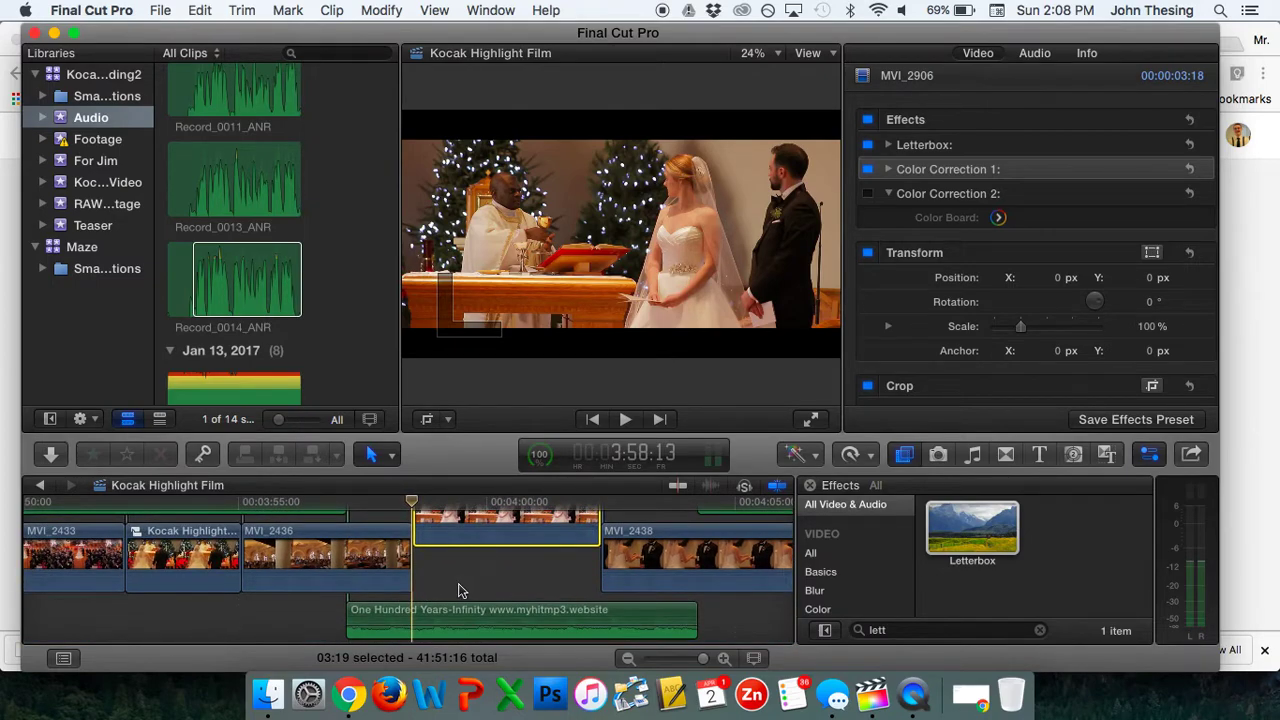
{"action": "scroll", "coordinate": [470, 585], "scroll_direction": "down", "scroll_amount": 2}
{"action": "mouse_move", "coordinate": [480, 570]}
{"action": "left_mouse_down"}
{"action": "mouse_move", "coordinate": [476, 496]}
{"action": "mouse_move", "coordinate": [474, 578]}
{"action": "mouse_move", "coordinate": [474, 551]}
{"action": "left_mouse_up"}
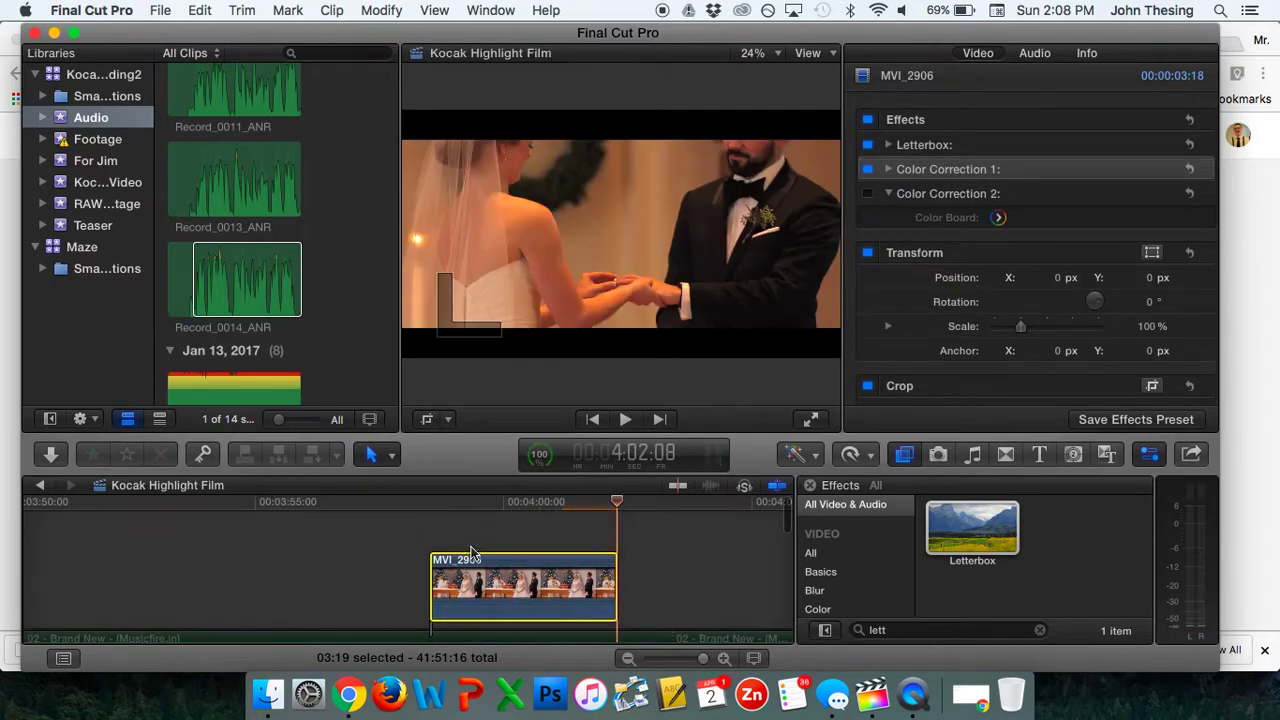
{"action": "scroll", "coordinate": [509, 555], "scroll_direction": "down", "scroll_amount": 2}
{"action": "scroll", "coordinate": [511, 555], "scroll_direction": "down", "scroll_amount": 1}
{"action": "left_click_drag", "start_coordinate": [514, 545], "coordinate": [528, 656]}
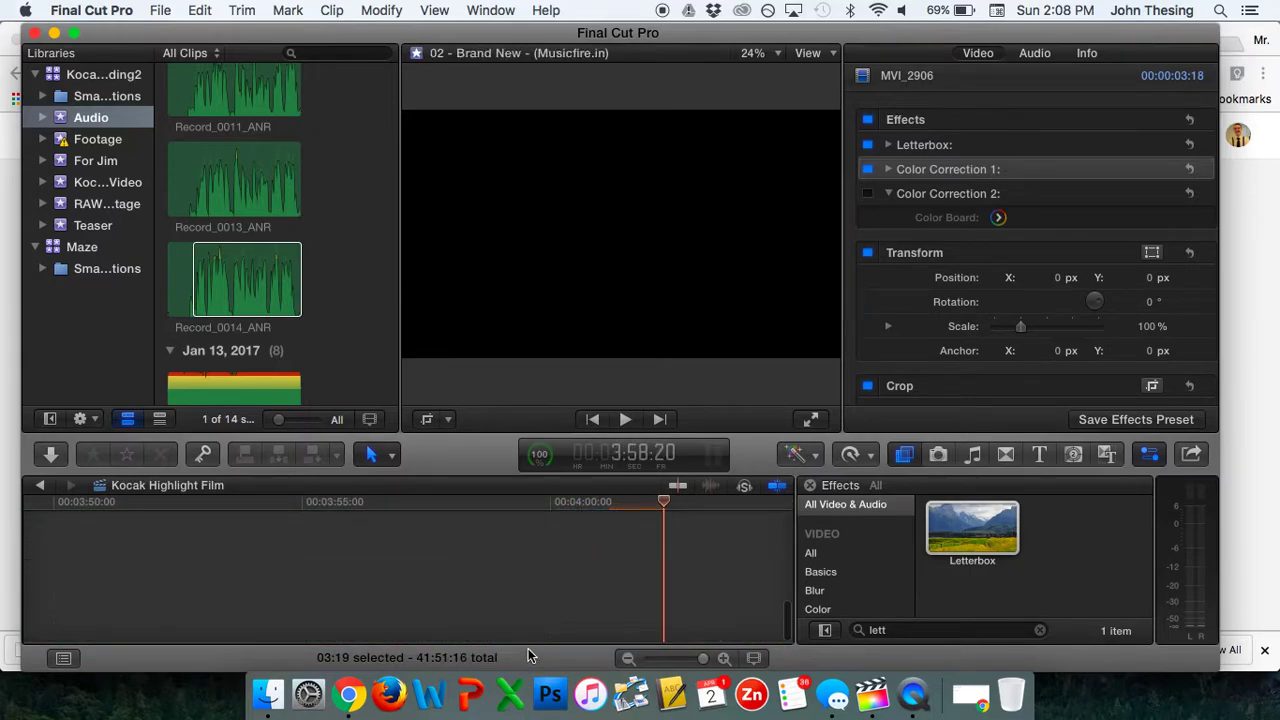
{"action": "key", "text": "super+z"}
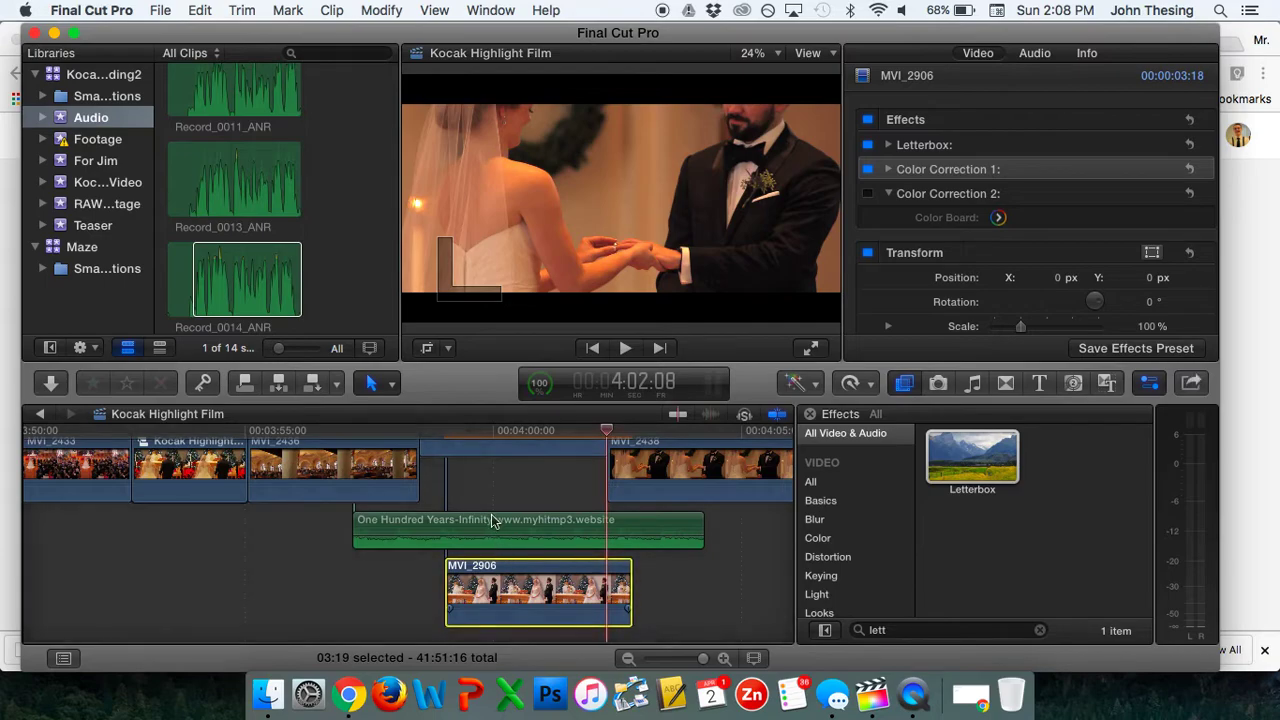
- Place a copy of the MVI_2906 clip directly beneath the original, with both starting at 3:58:13
{"action": "left_click_drag", "start_coordinate": [495, 595], "coordinate": [480, 515]}
{"action": "left_click", "coordinate": [418, 432]}
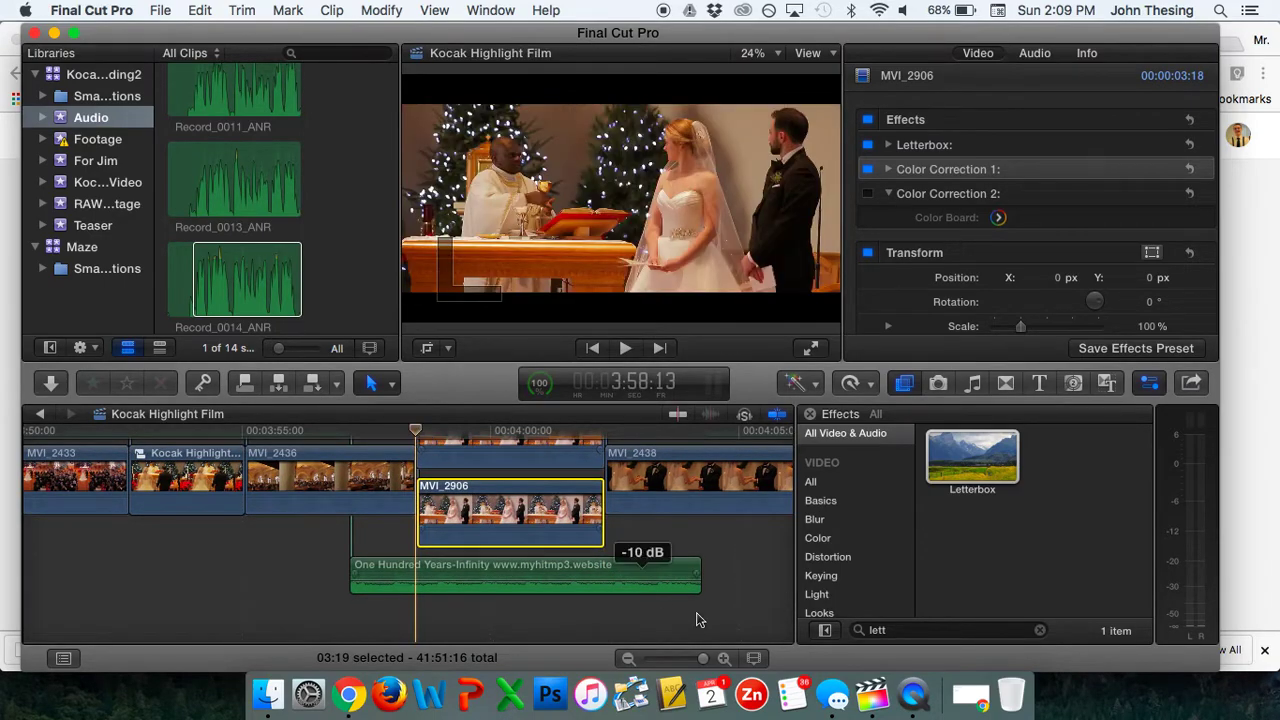
{"action": "left_click", "coordinate": [724, 658]}
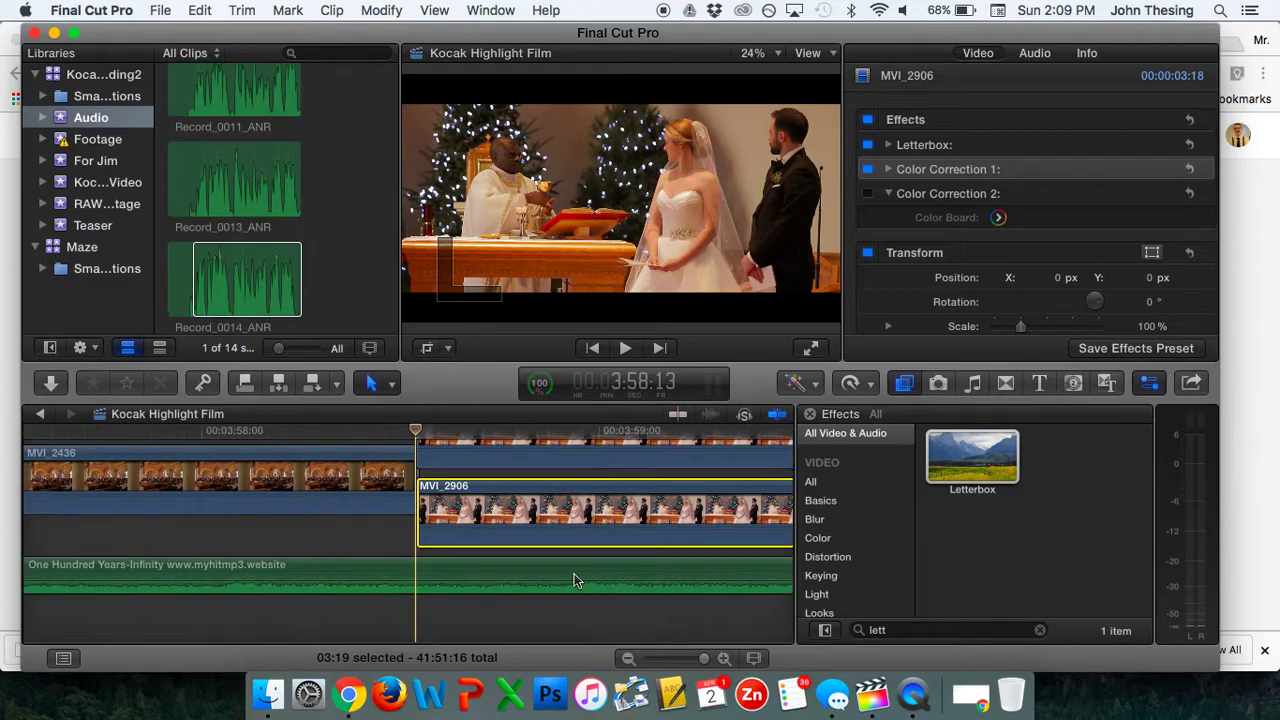
{"action": "key", "text": "super+equal"}
{"action": "scroll", "coordinate": [492, 523], "scroll_direction": "up", "scroll_amount": 1}
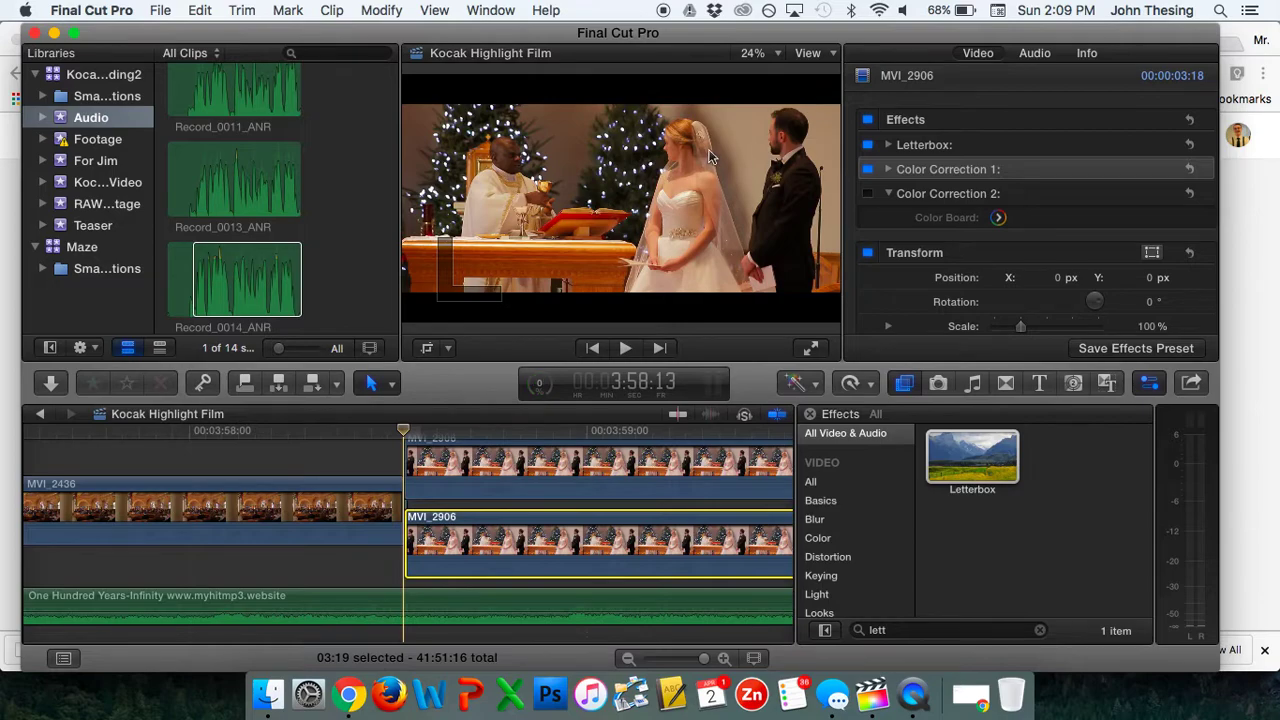
- Shift the lower MVI_2906 copy one frame earlier and adjust its start and end edges to match the original clip
{"action": "left_click_drag", "start_coordinate": [455, 533], "coordinate": [439, 579]}
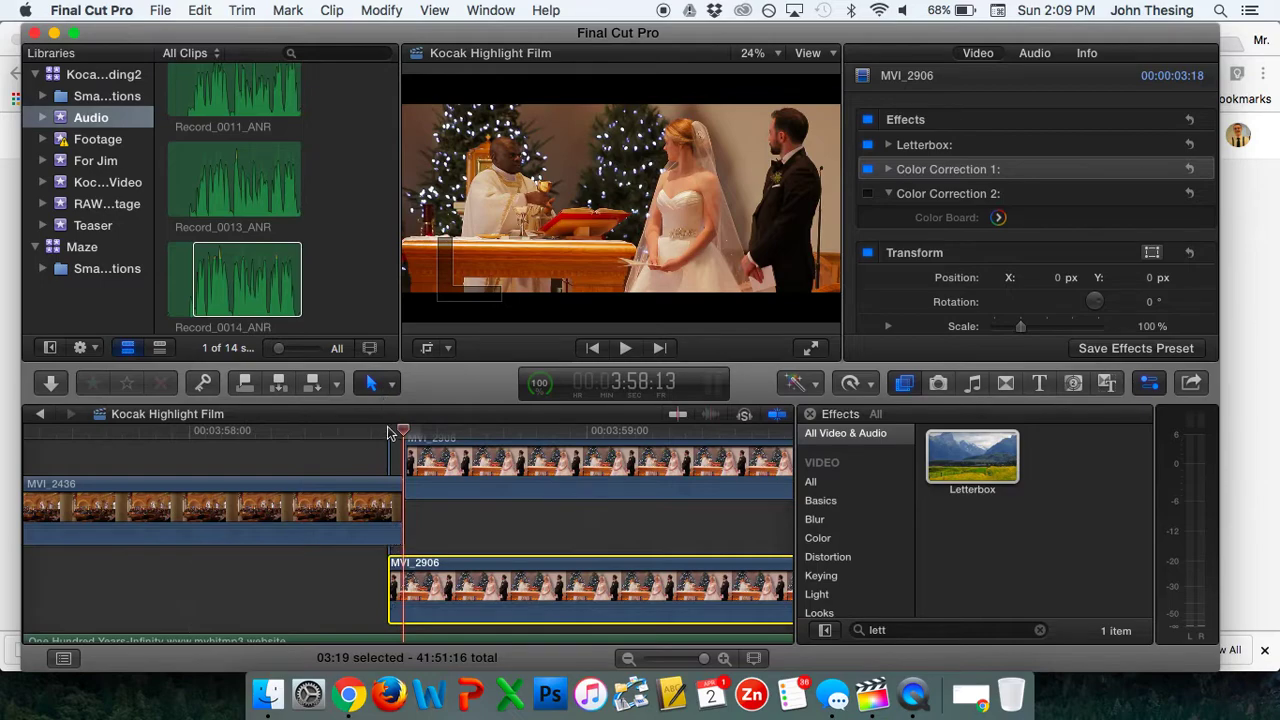
{"action": "left_click", "coordinate": [392, 584]}
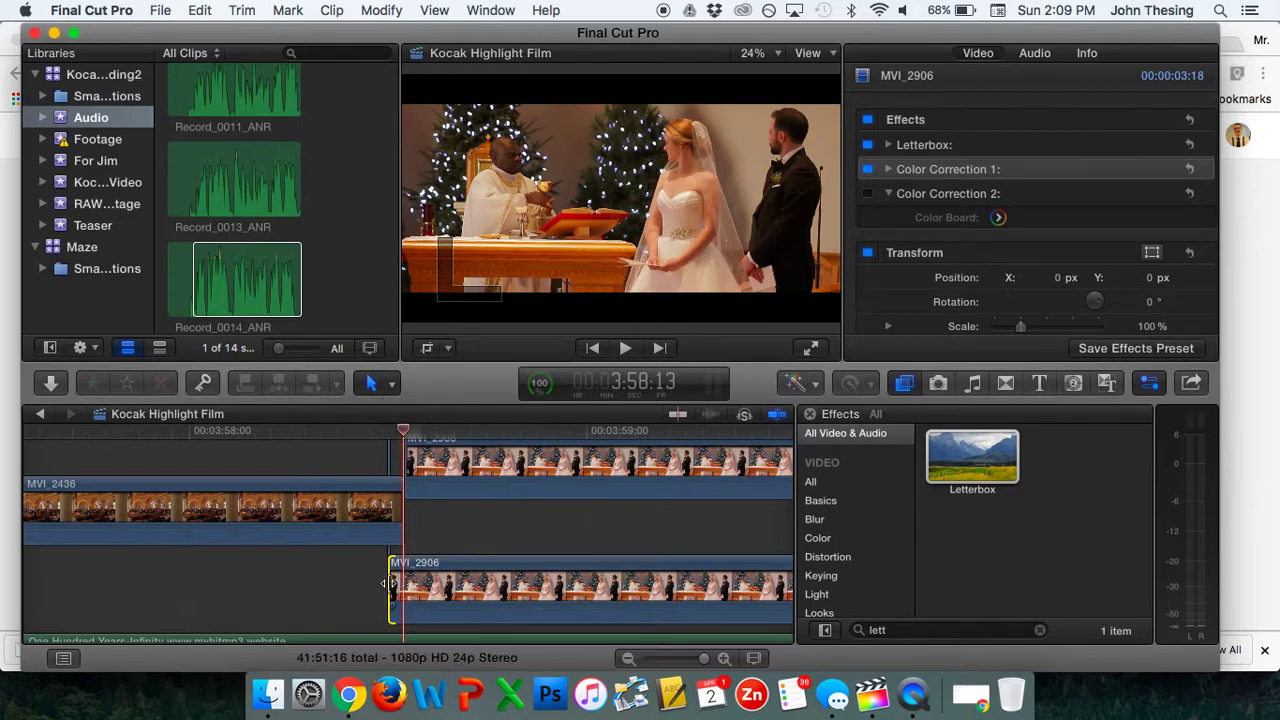
{"action": "left_click_drag", "start_coordinate": [392, 584], "coordinate": [409, 584]}
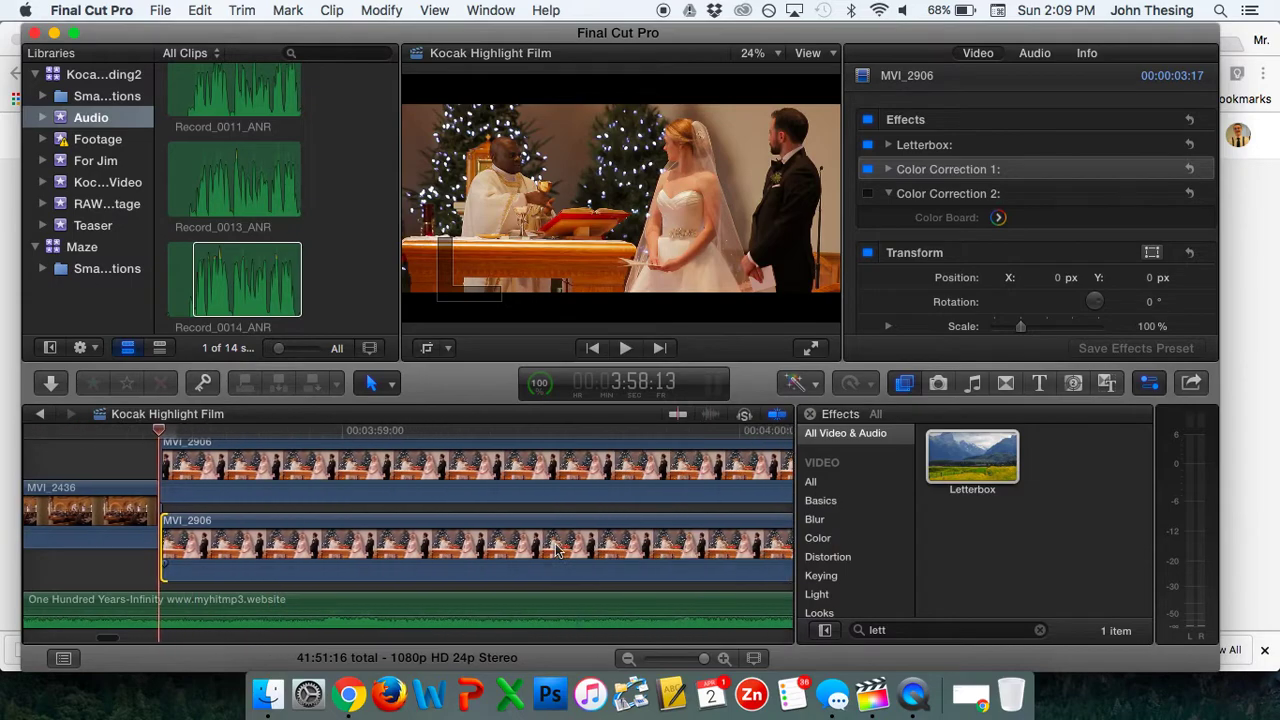
{"action": "scroll", "coordinate": [557, 549], "scroll_direction": "right", "scroll_amount": 10}
{"action": "left_click_drag", "start_coordinate": [509, 549], "coordinate": [502, 549]}
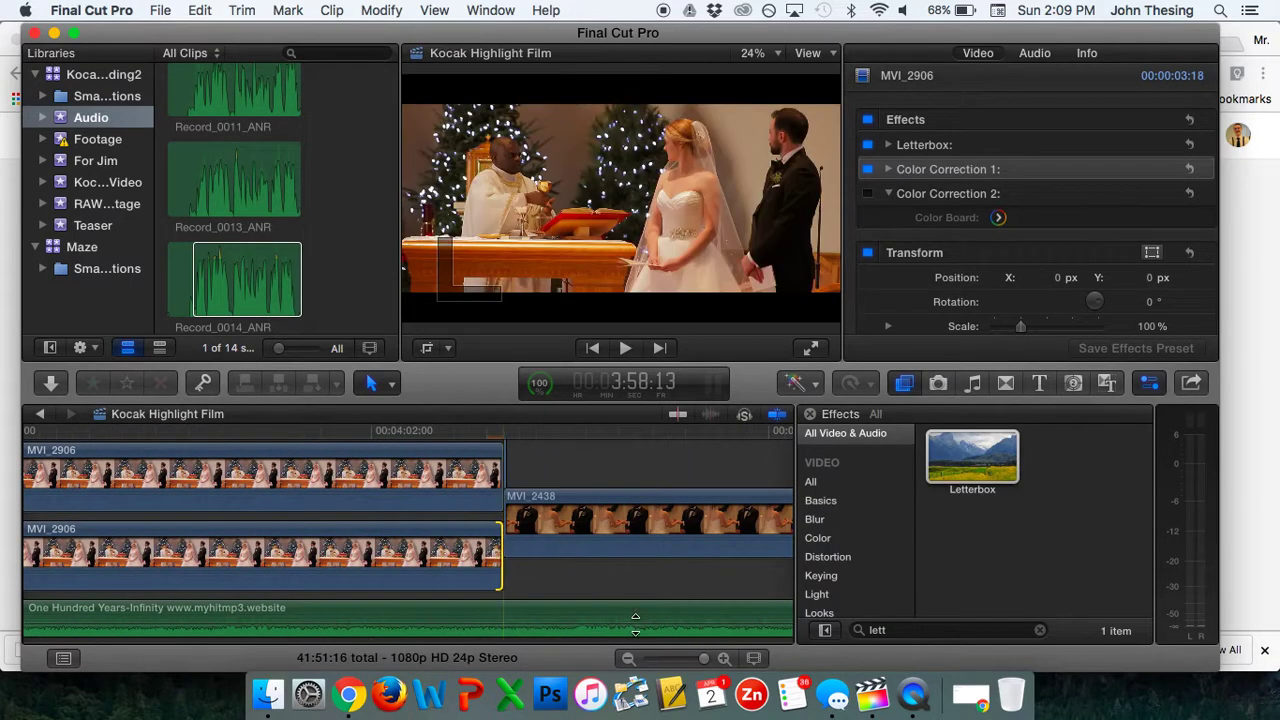
- Set the opacity of the upper MVI_2906 clip to 50%
{"action": "scroll", "coordinate": [541, 580], "scroll_direction": "left", "scroll_amount": 10}
{"action": "left_click", "coordinate": [424, 540]}
{"action": "scroll", "coordinate": [400, 530], "scroll_direction": "up", "scroll_amount": 2}
{"action": "left_click", "coordinate": [352, 521]}
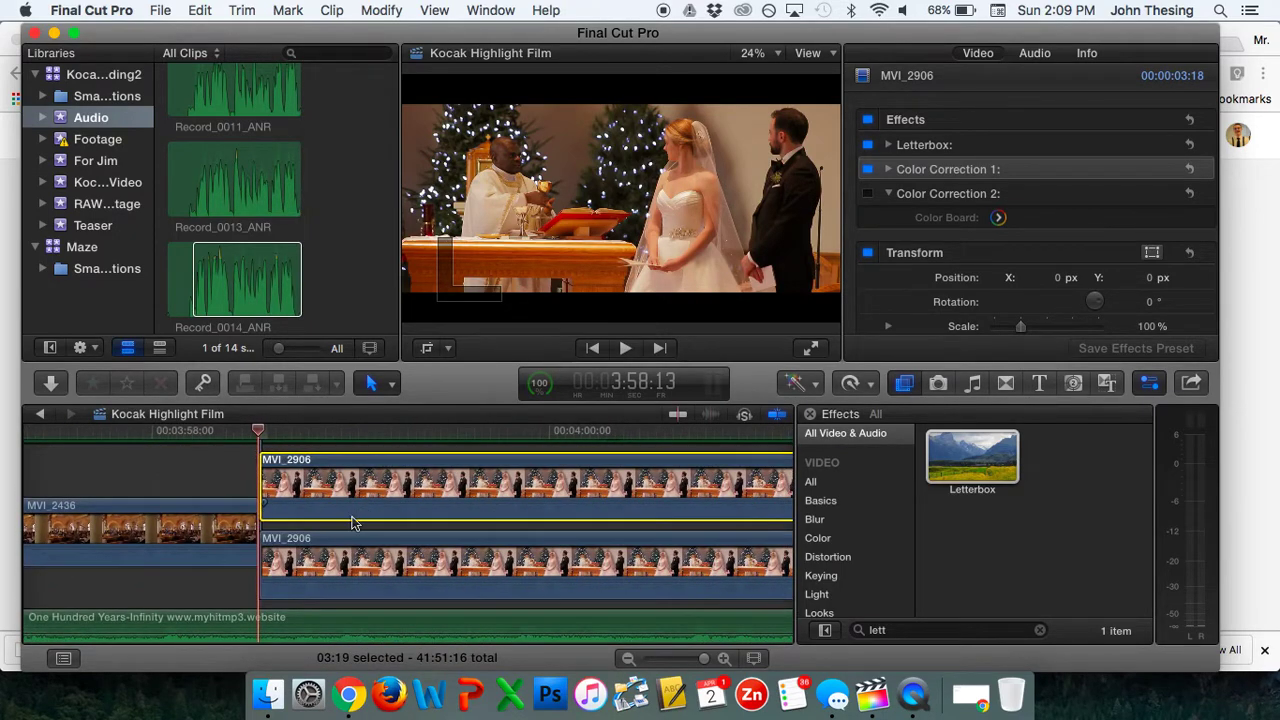
{"action": "scroll", "coordinate": [1080, 300], "scroll_direction": "down", "scroll_amount": 5}
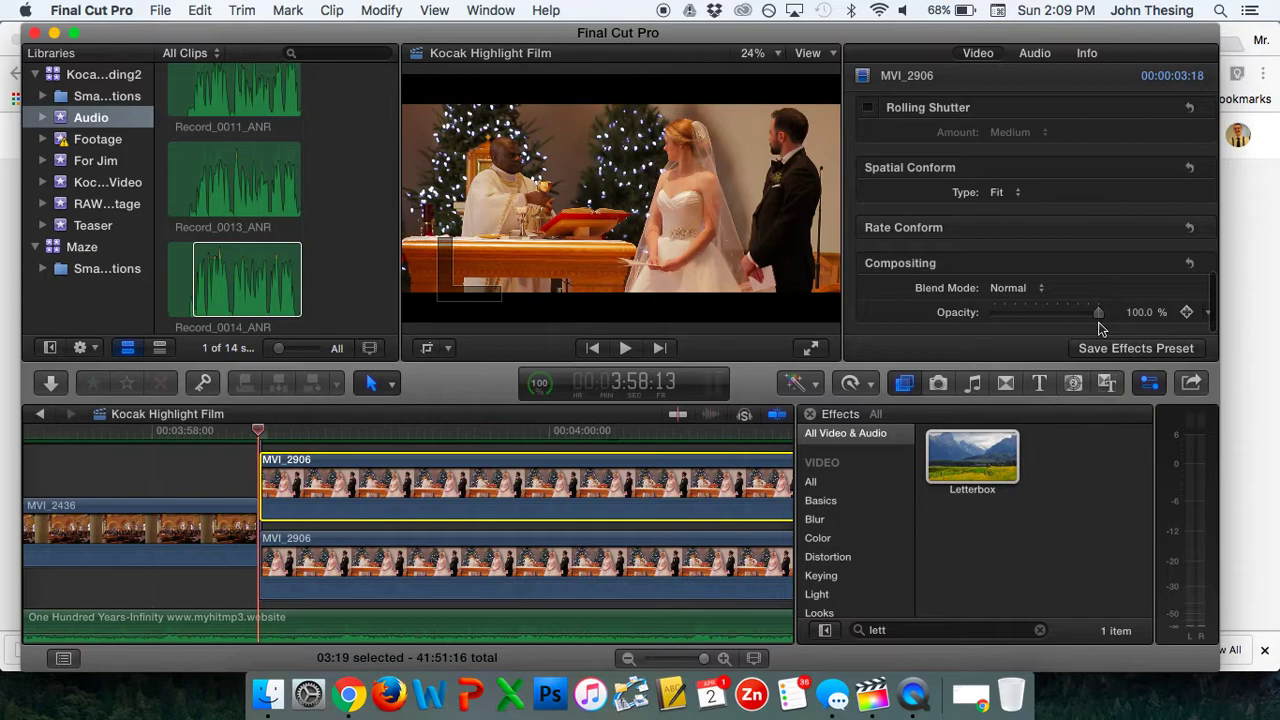
{"action": "left_click", "coordinate": [1140, 312]}
{"action": "type", "text": "50"}
{"action": "key", "text": "Return"}
- Set the opacity of the lower MVI_2906 copy to 50%
{"action": "left_click", "coordinate": [431, 541]}
{"action": "scroll", "coordinate": [1136, 292], "scroll_direction": "up", "scroll_amount": 5}
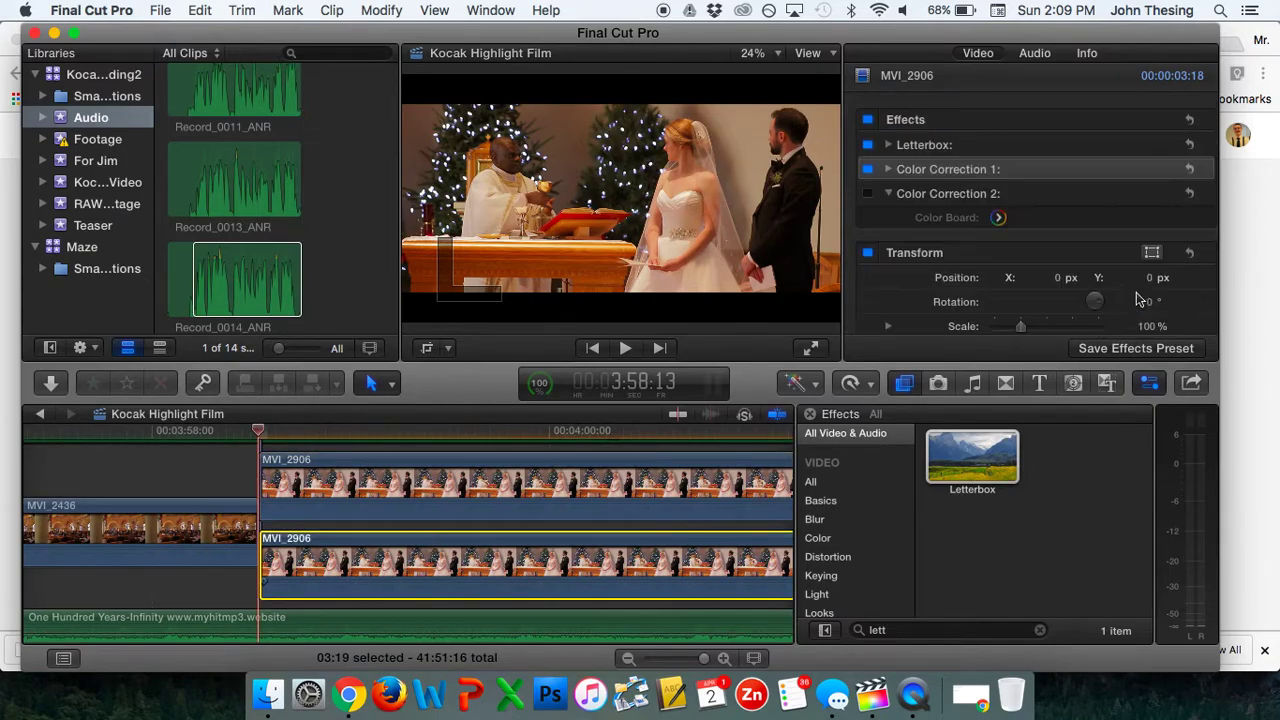
{"action": "scroll", "coordinate": [1136, 299], "scroll_direction": "down", "scroll_amount": 5}
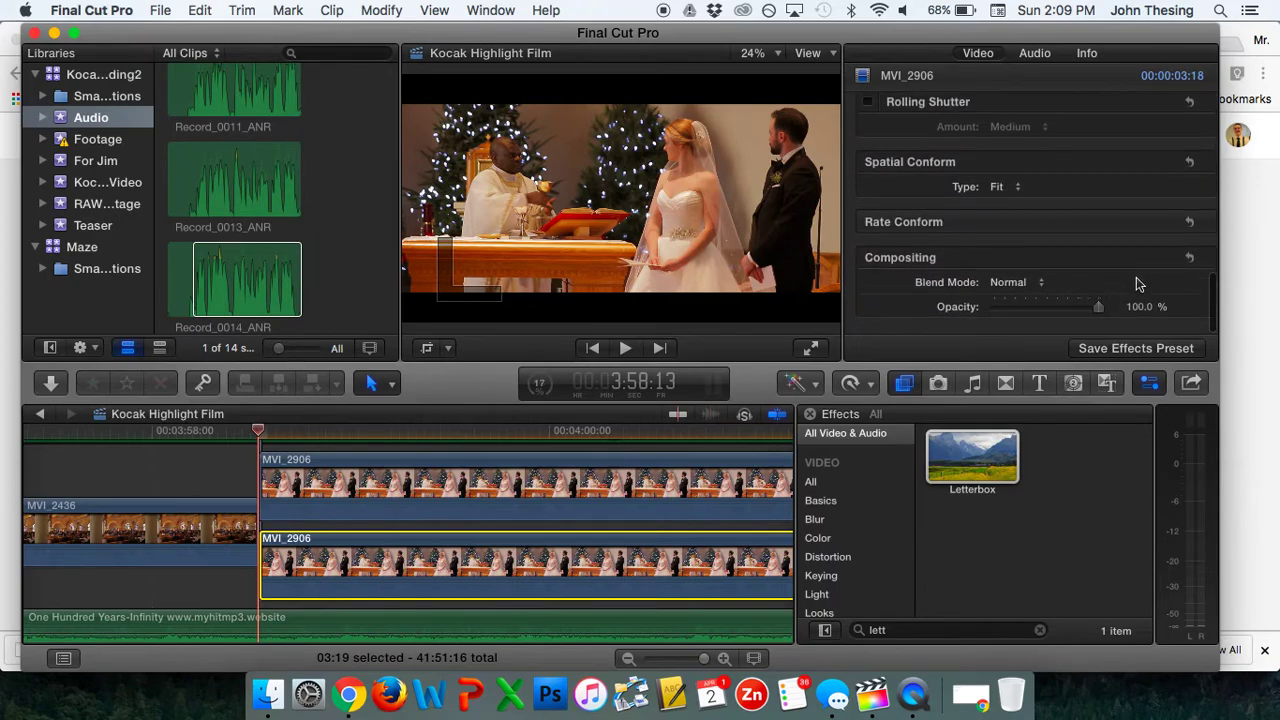
{"action": "left_click", "coordinate": [1142, 311]}
{"action": "type", "text": "50"}
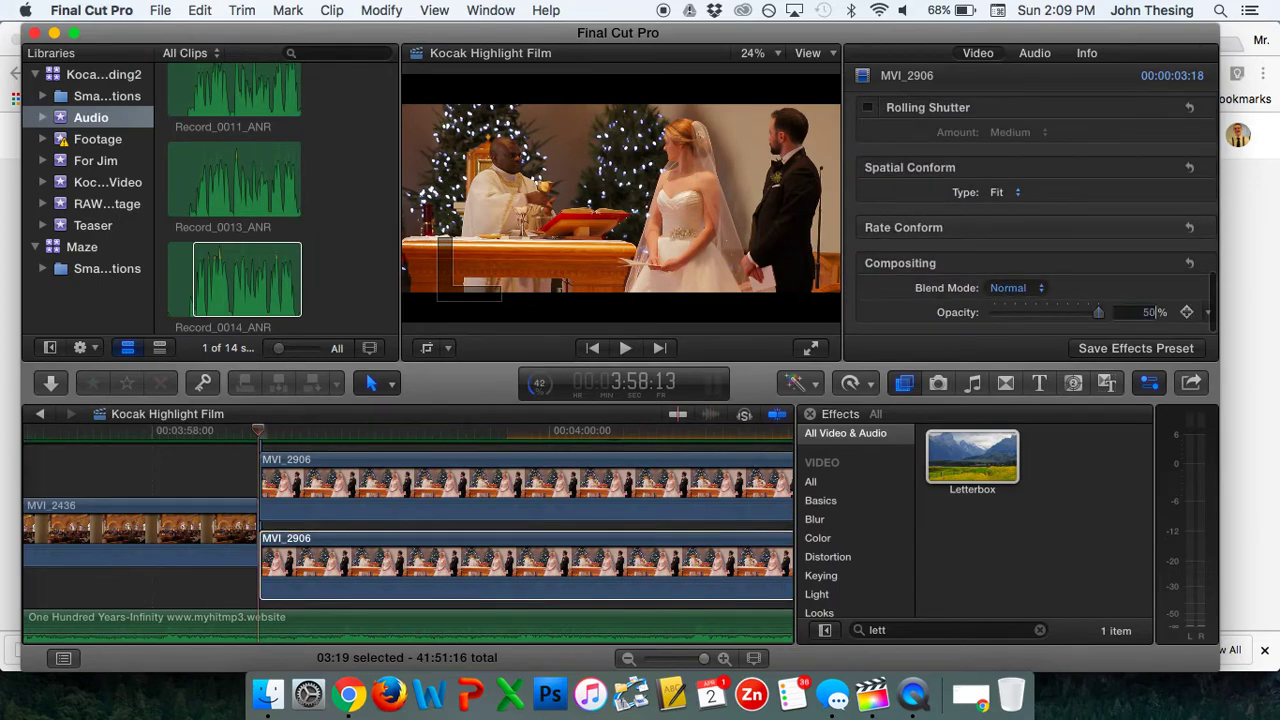
{"action": "key", "text": "Return"}
- Play the stacked MVI_2906 clips from their start, and open the preview full screen at 3:58:13
{"action": "mouse_move", "coordinate": [262, 431]}
{"action": "left_mouse_down"}
{"action": "mouse_move", "coordinate": [237, 431]}
{"action": "mouse_move", "coordinate": [257, 430]}
{"action": "left_mouse_up"}
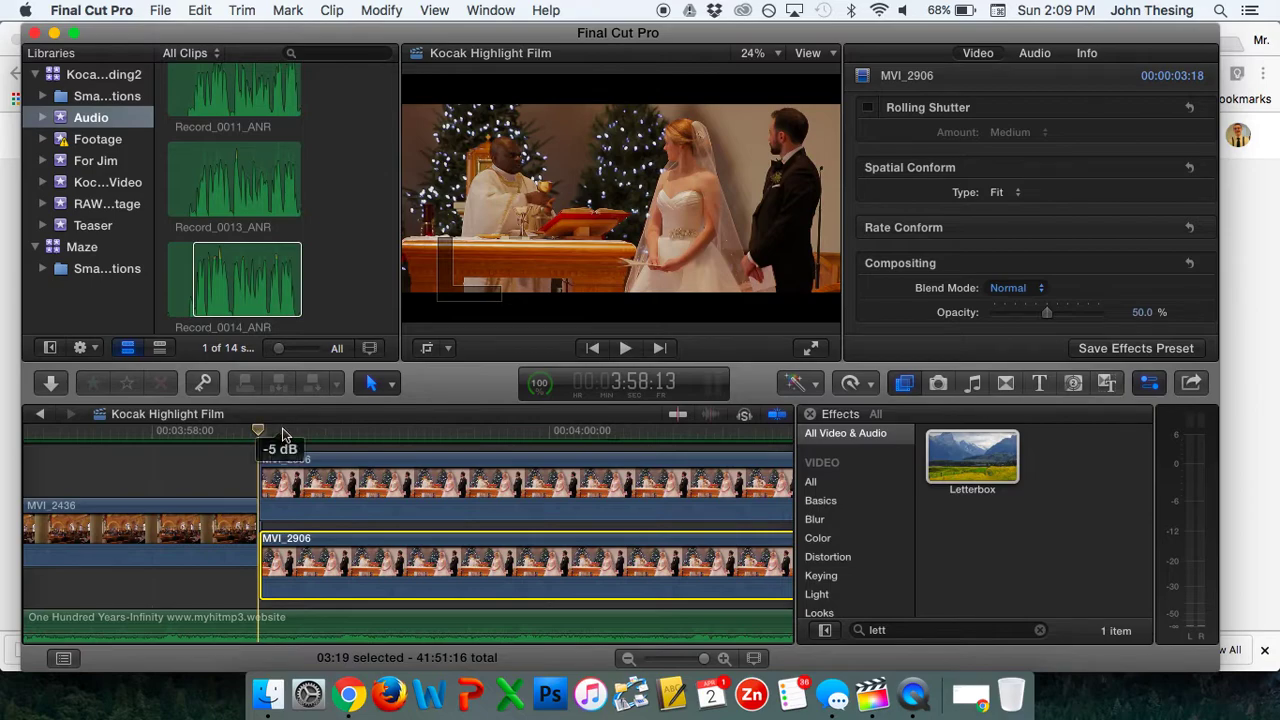
{"action": "key", "text": "space"}
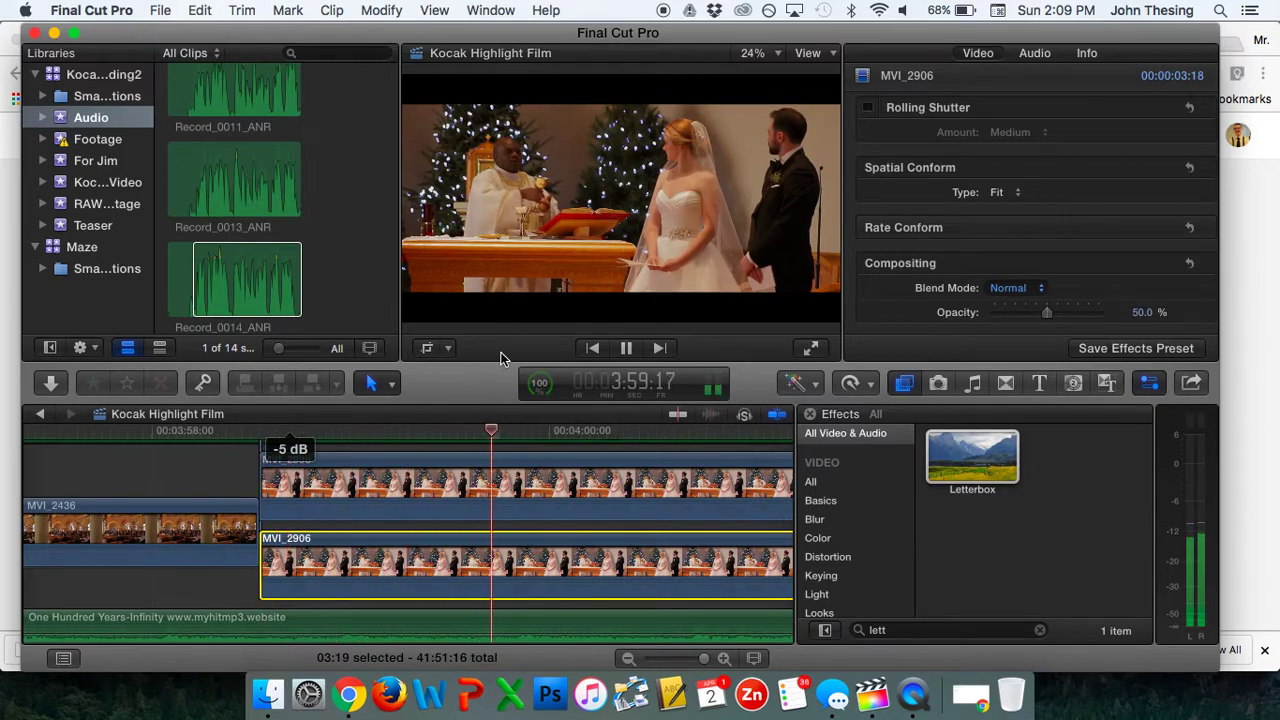
{"action": "key", "text": "space"}
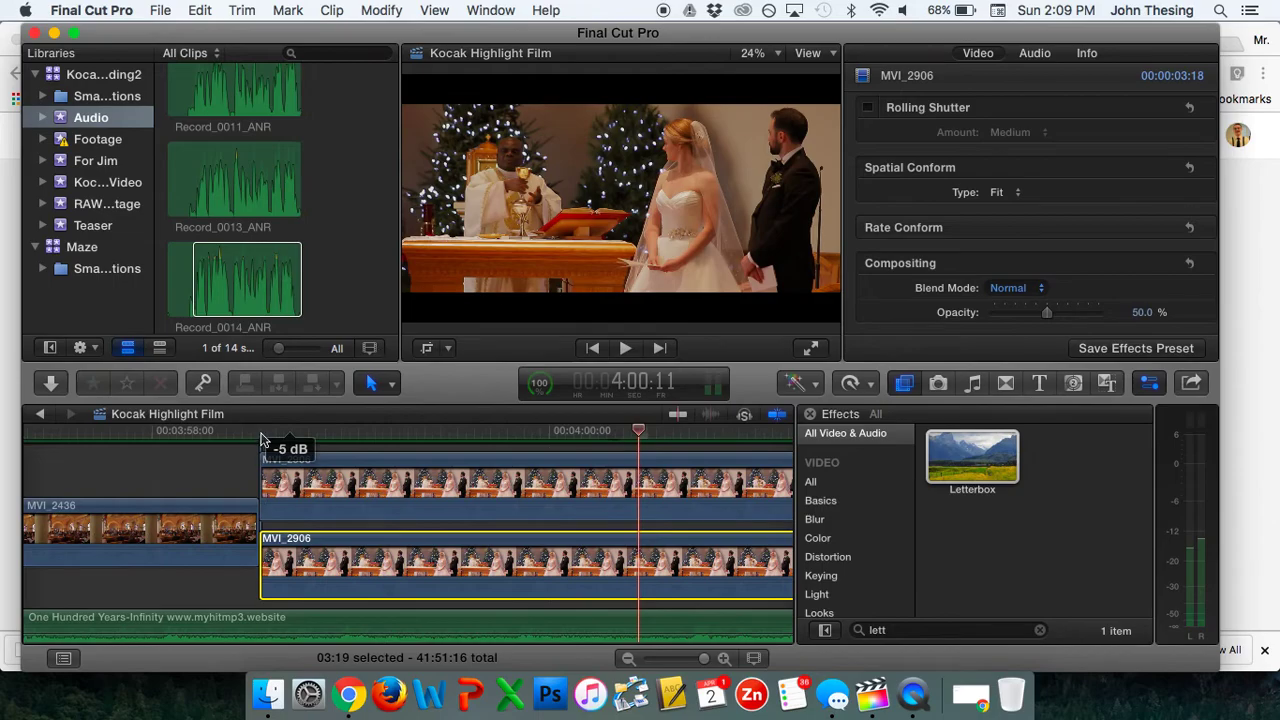
{"action": "key", "text": "Up"}
{"action": "left_click", "coordinate": [808, 348]}
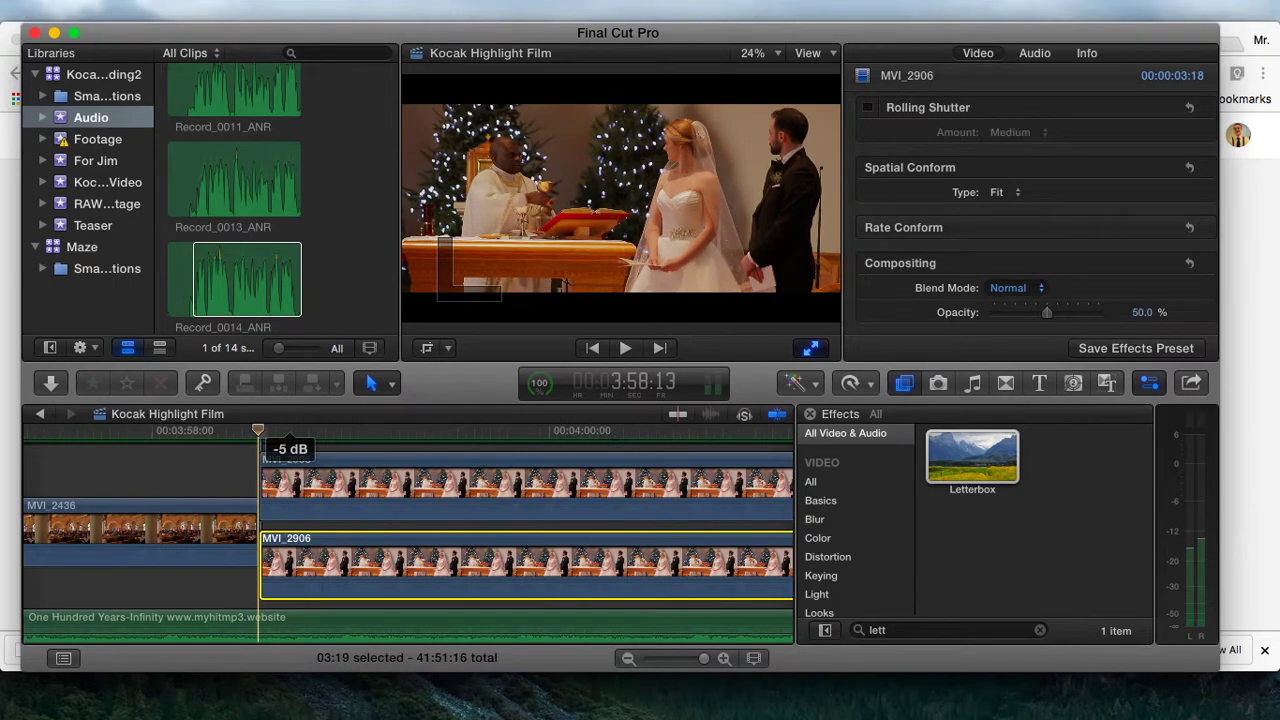